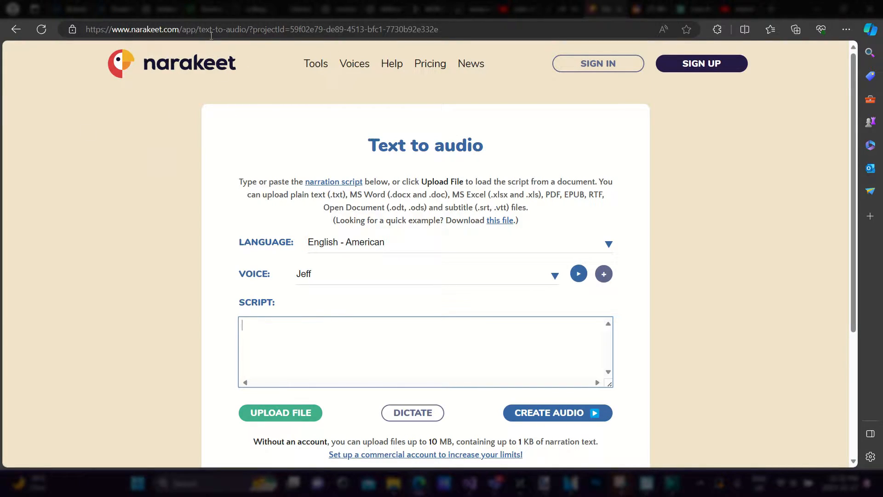
- Set the language to English - American, choose the Tom voice and play its sample
click(399, 245)
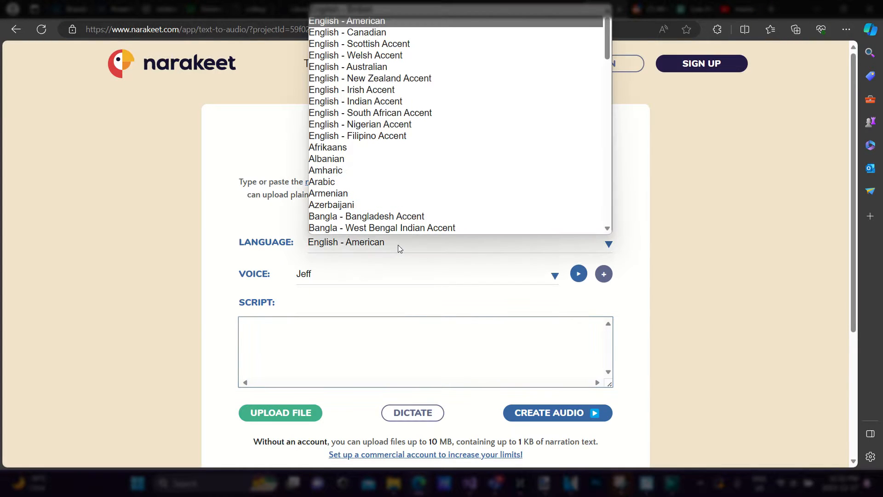
click(375, 26)
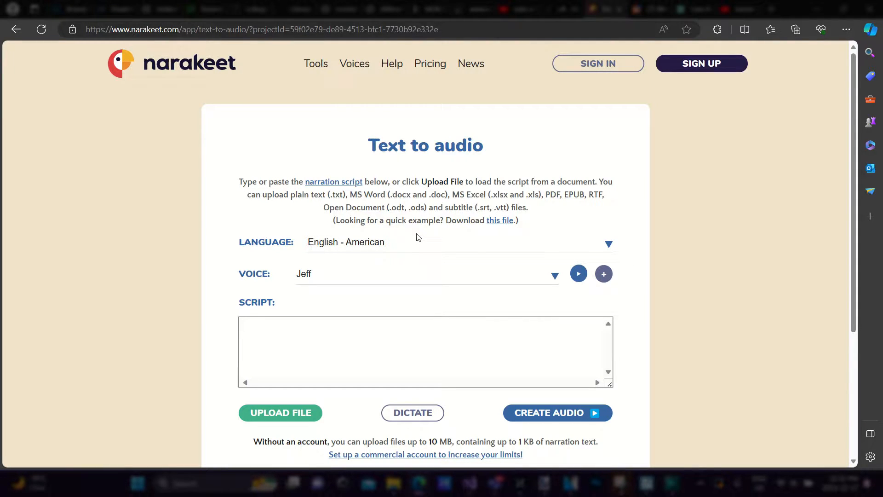
click(340, 273)
scroll(349, 118, down, 8)
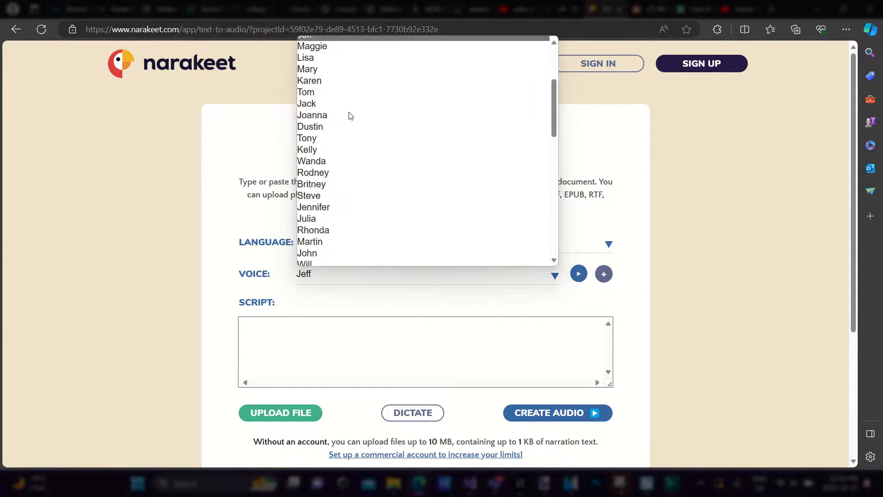
scroll(349, 124, down, 3)
scroll(350, 184, down, 4)
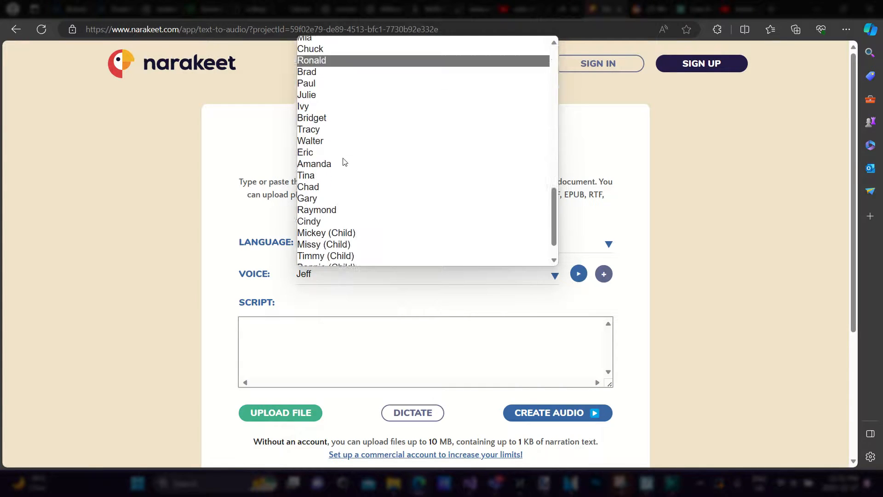
scroll(347, 174, up, 10)
scroll(347, 174, up, 3)
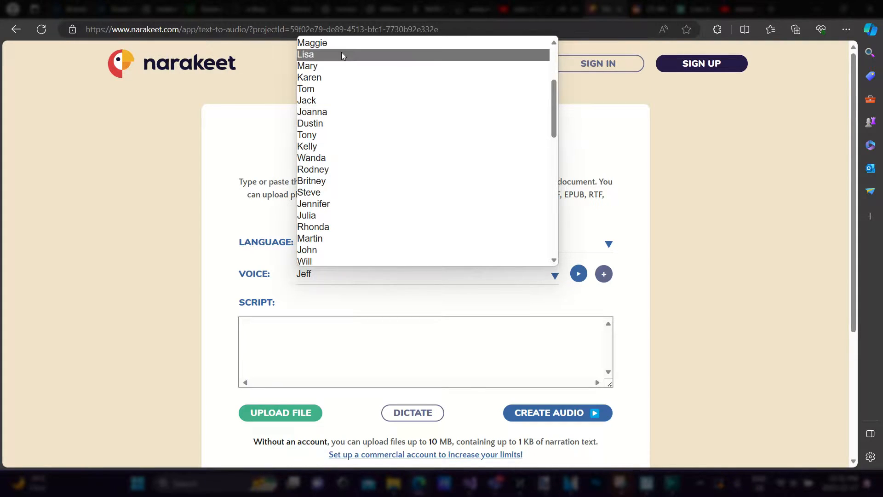
click(327, 88)
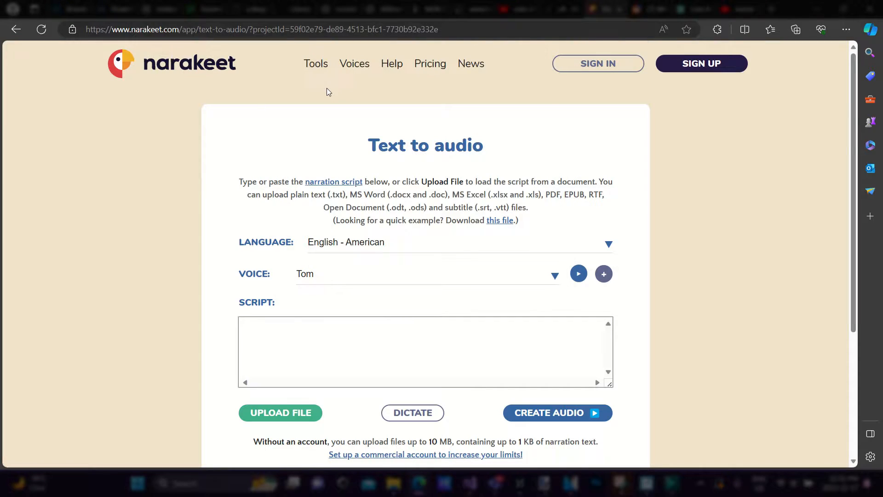
click(579, 275)
- Change the voice to Jack and play its sample
click(381, 282)
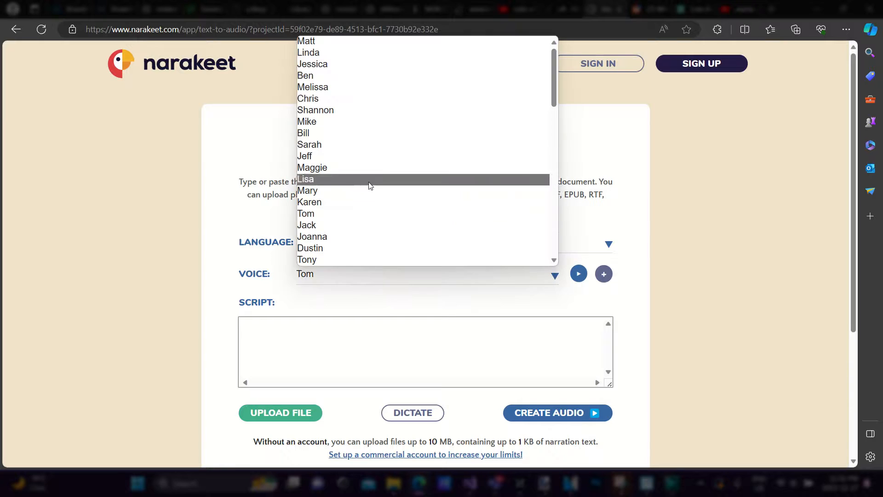
scroll(362, 146, down, 2)
click(343, 133)
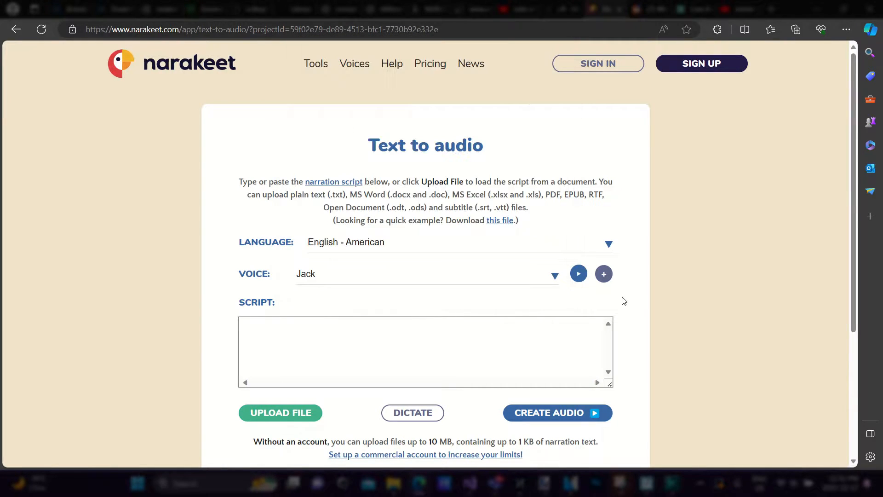
click(578, 275)
- Look through the voice list again, keep the Jack voice and replay its sample
click(531, 273)
scroll(358, 105, down, 1)
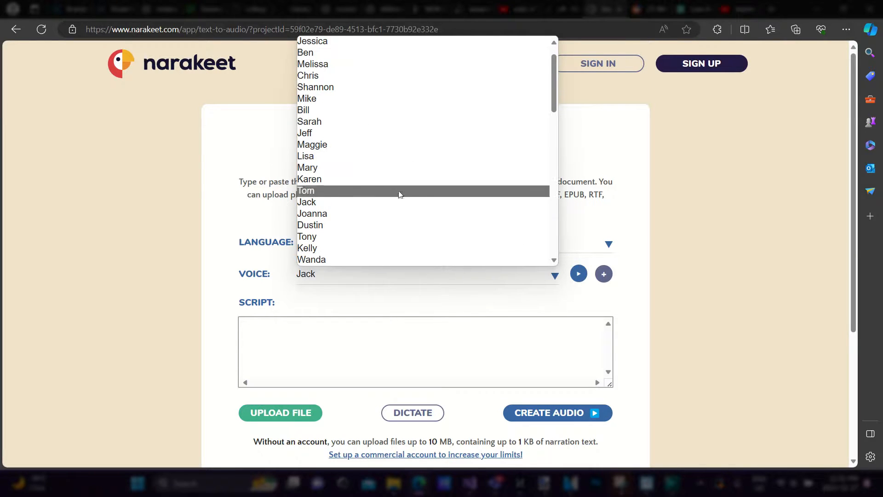
click(556, 294)
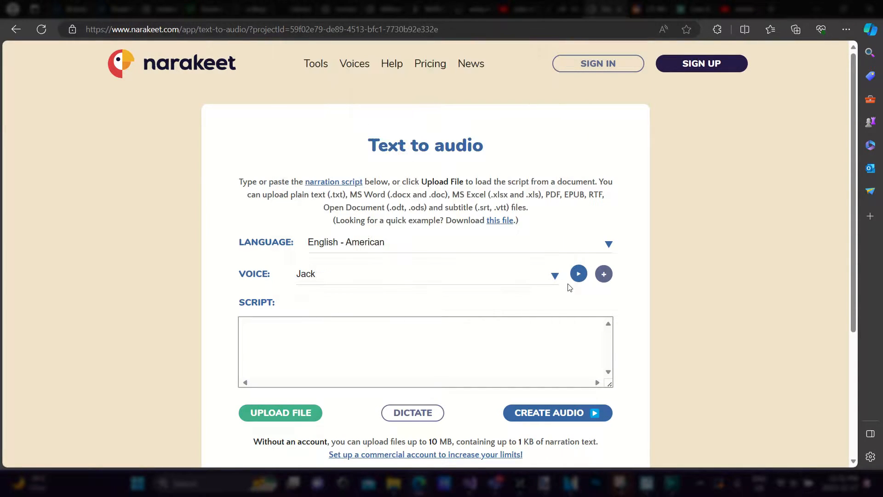
click(527, 280)
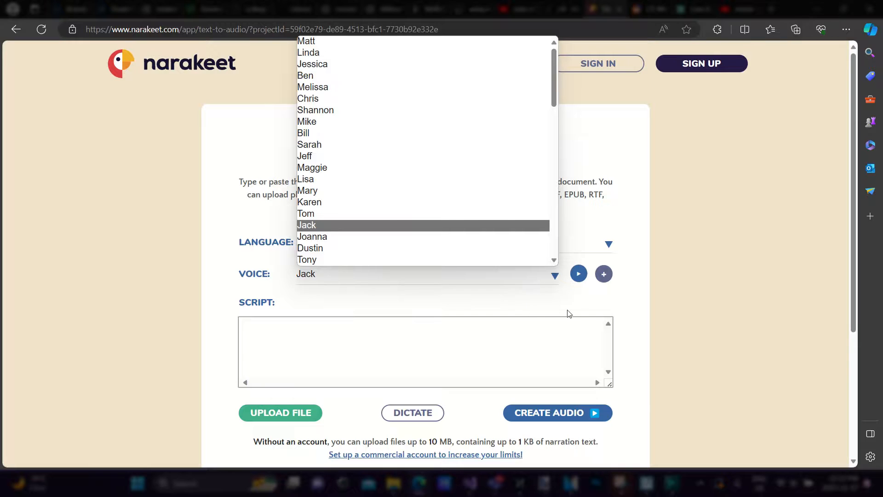
click(569, 311)
click(534, 275)
click(355, 199)
click(580, 278)
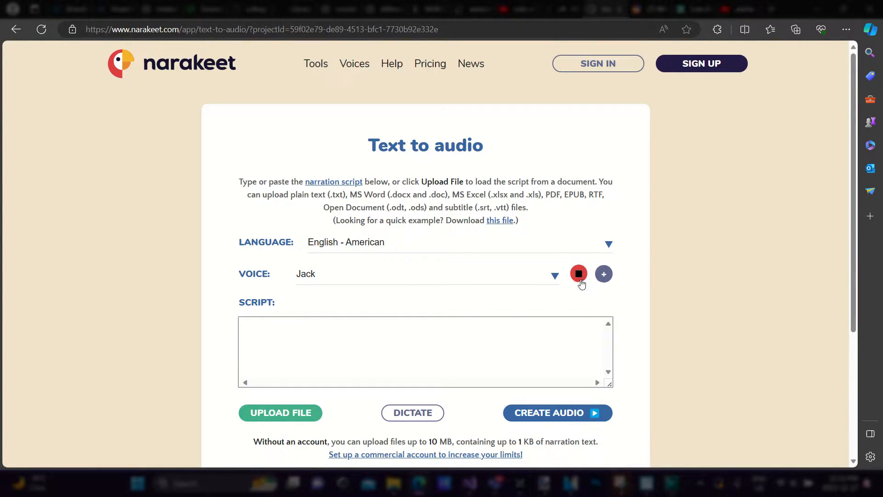
click(580, 276)
- Write "This is a text to speech tool." and "I will say whatever you type." in the script, separated by a blank line
click(310, 331)
scroll(311, 331, down, 3)
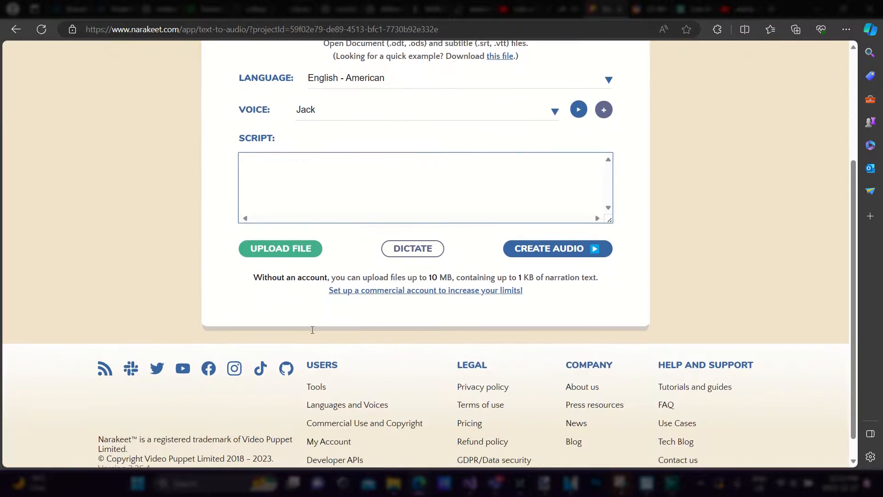
scroll(311, 329, up, 3)
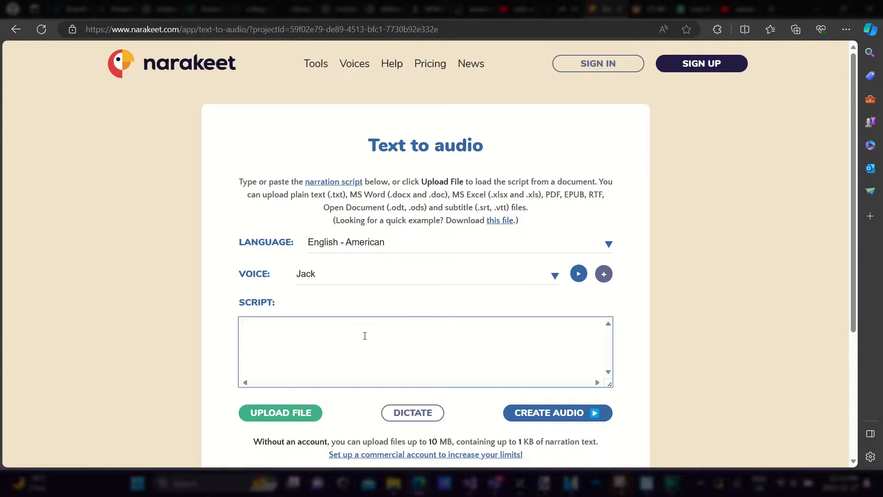
text(This is a text to speech tool)
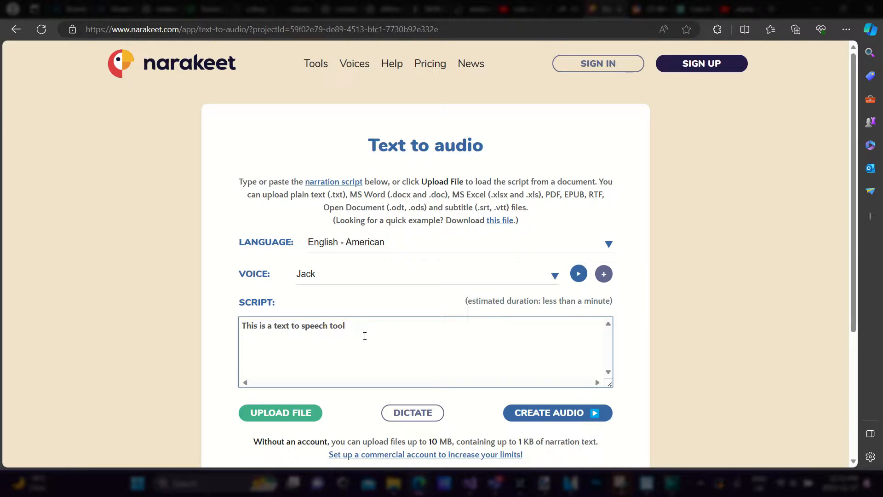
text(.)
key(Return)
key(Return)
key(Return)
text(I will say whatever you type)
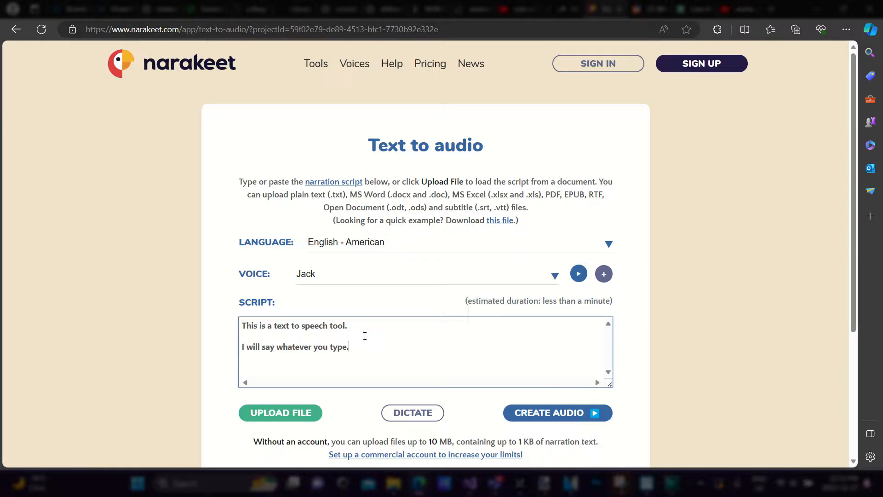
text(.)
- Add "These are subtitles." and "Have a nice day!" to the script as separate paragraphs with blank lines between them
key(Return)
key(Return)
text(These are subtitles)
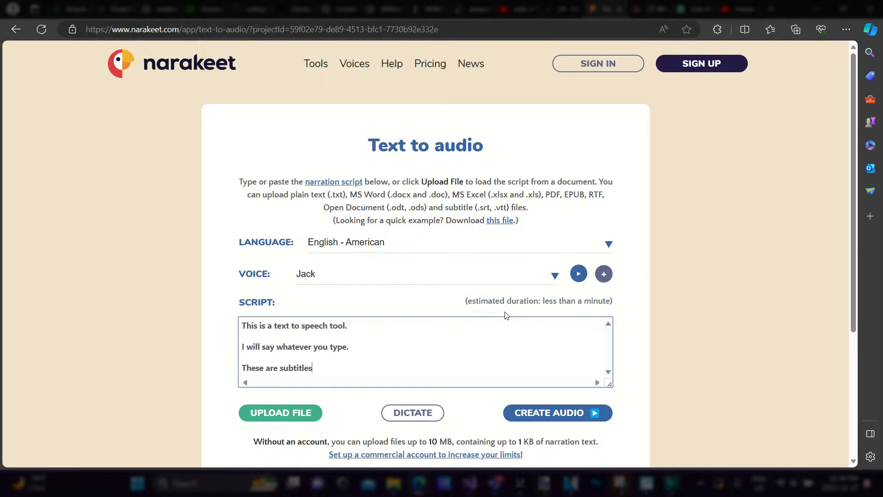
text(.)
key(Return)
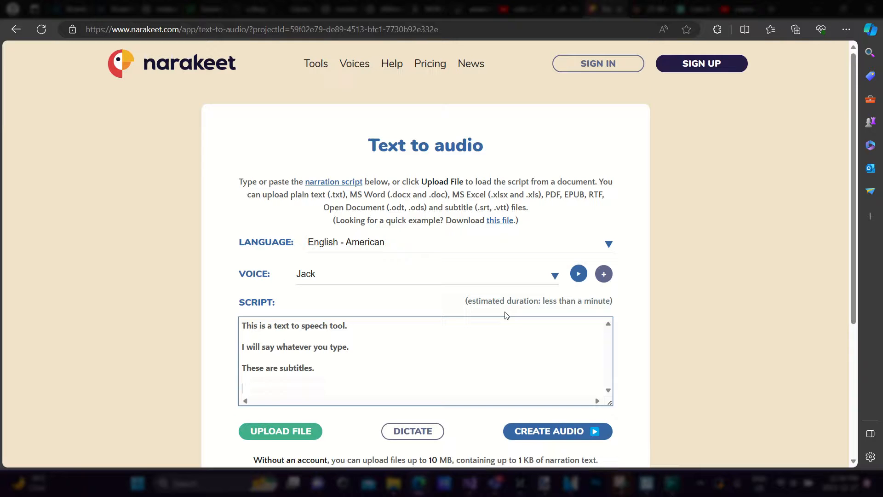
scroll(777, 286, down, 4)
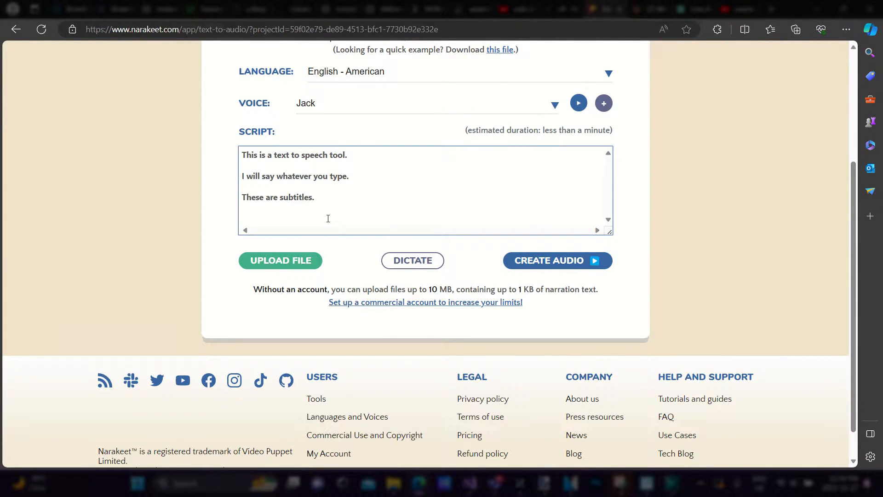
text(Have a nice day!)
- Check the finished script and generate the audio from it
mouse_move(328, 219)
mouse_down()
mouse_move(288, 220)
mouse_move(322, 219)
mouse_up()
click(359, 157)
scroll(346, 216, up, 3)
scroll(343, 221, down, 3)
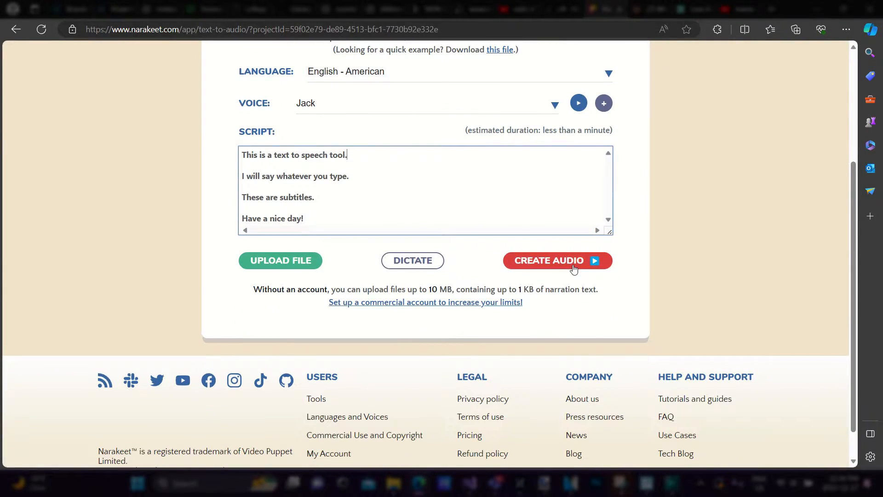
click(573, 264)
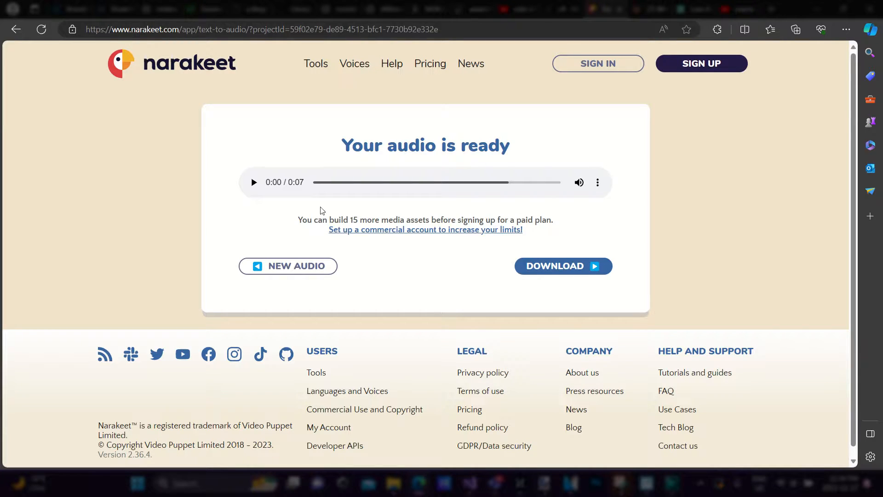
- Read the note on the remaining free media assets and play the generated audio
drag(297, 221, 364, 224)
click(578, 228)
drag(445, 220, 317, 221)
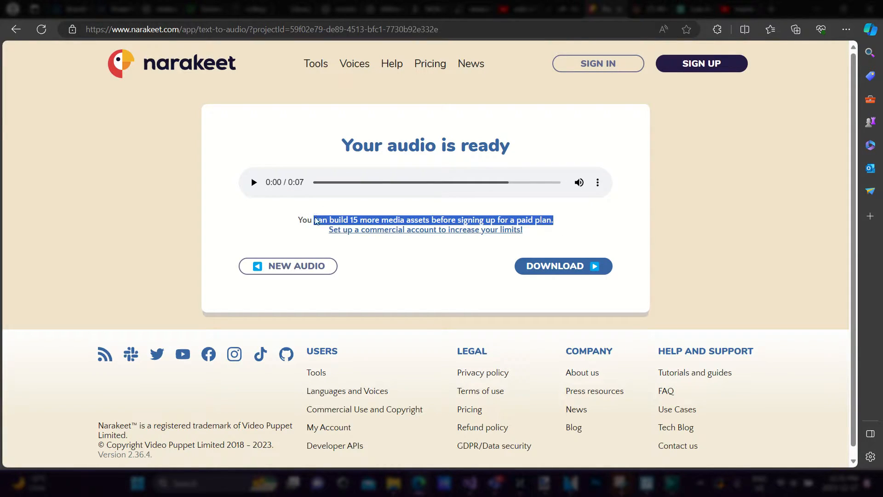
click(572, 228)
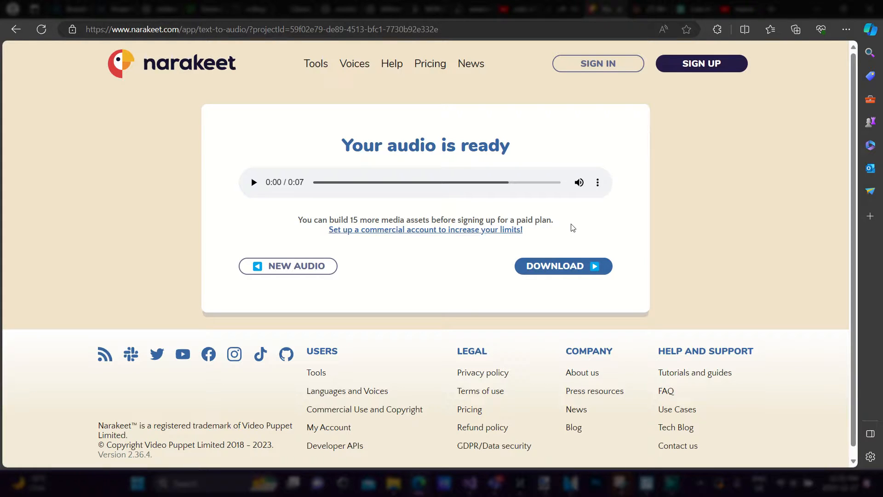
click(253, 182)
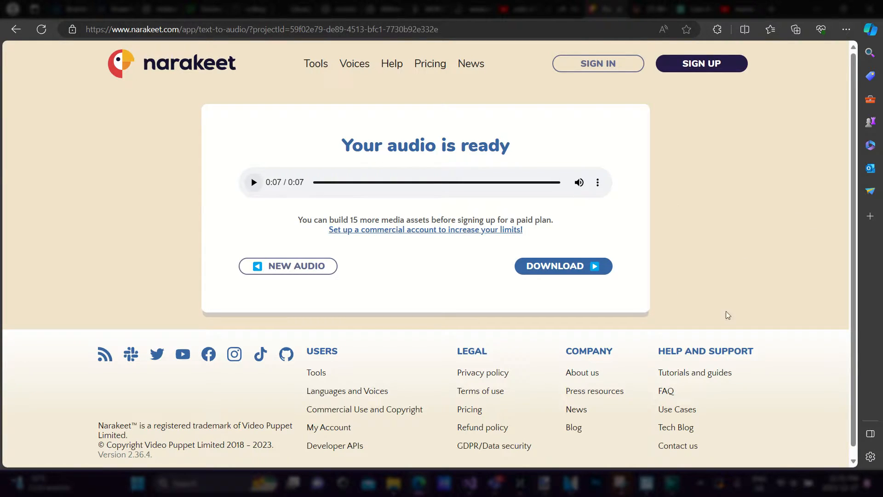
- Download the generated audio and show the MP3 in its folder
click(585, 270)
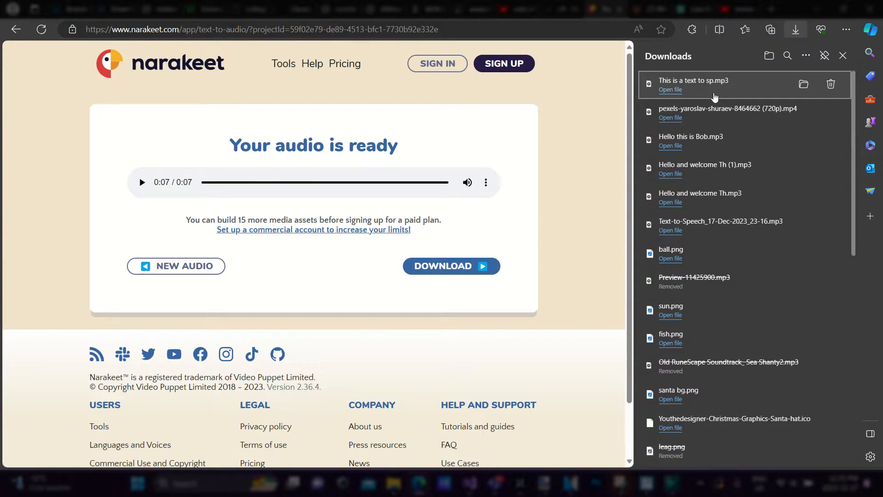
click(803, 85)
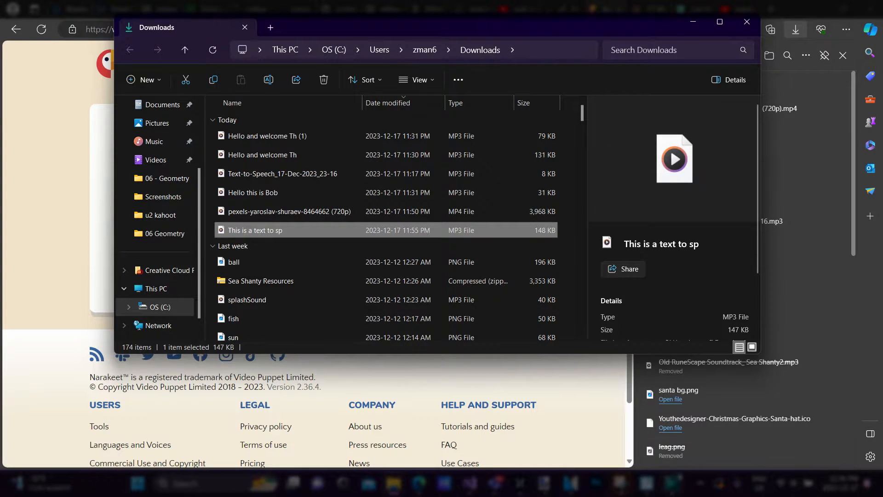
- Switch to VSDC Video Editor and add "This is a text to sp" from Downloads to the timeline start, on a layer below the video
mouse_move(672, 483)
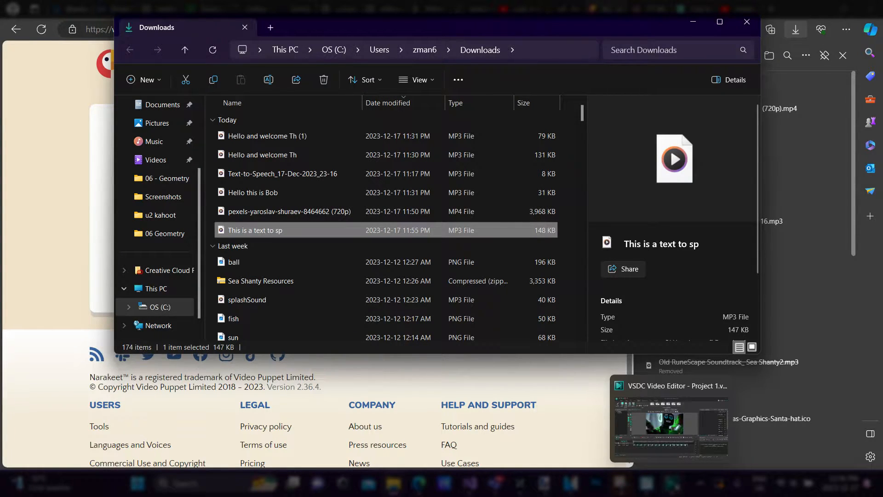
click(672, 483)
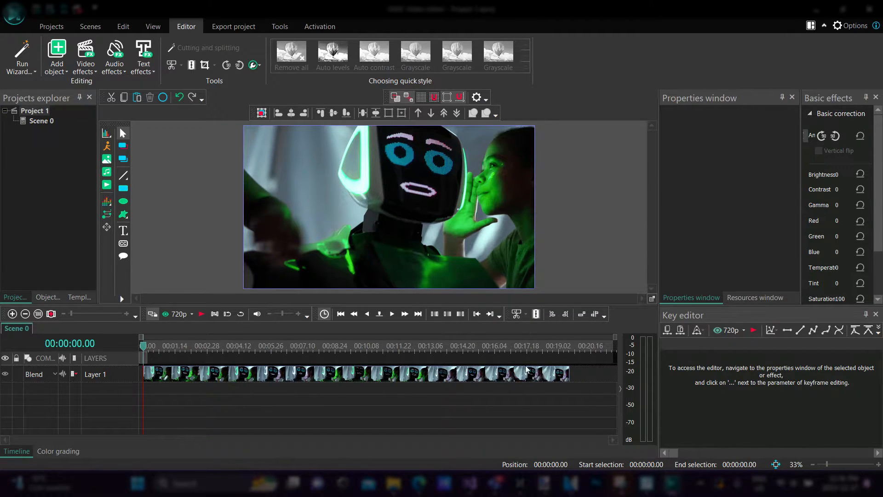
mouse_move(405, 482)
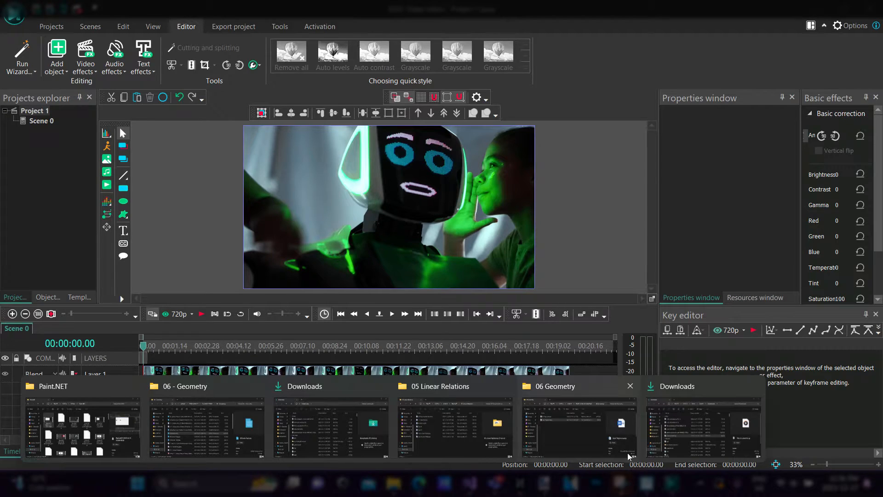
click(703, 427)
drag(275, 231, 150, 387)
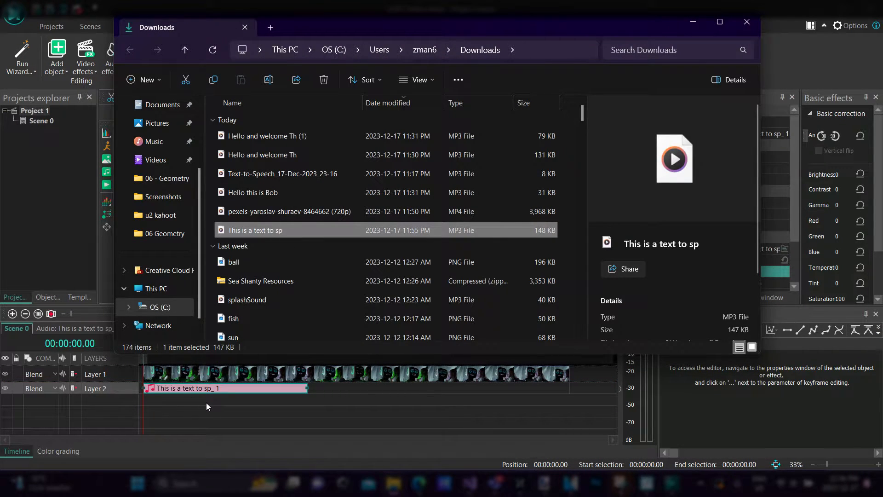
click(206, 402)
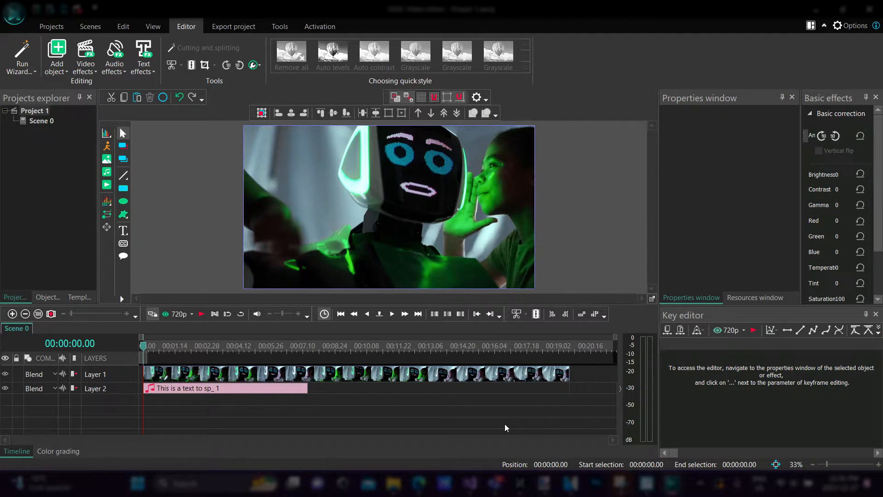
- Play the video together with the speech audio, stop playback and return to the start of the timeline
key(space)
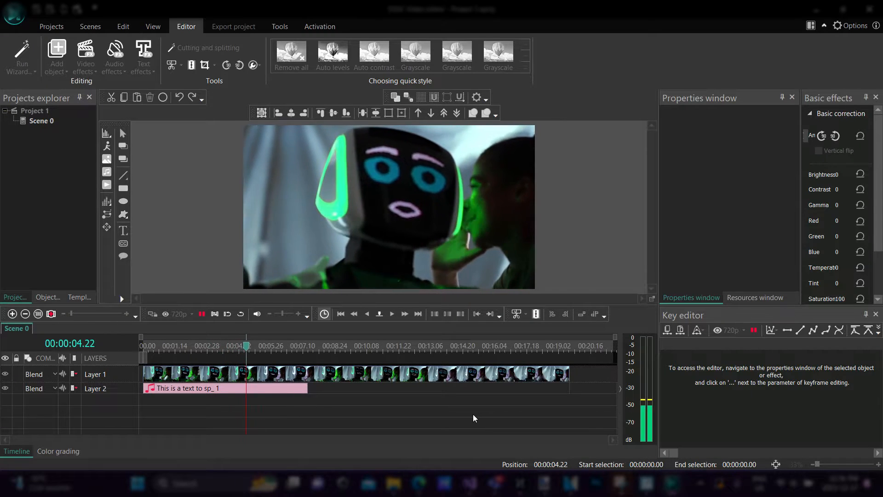
key(space)
key(Home)
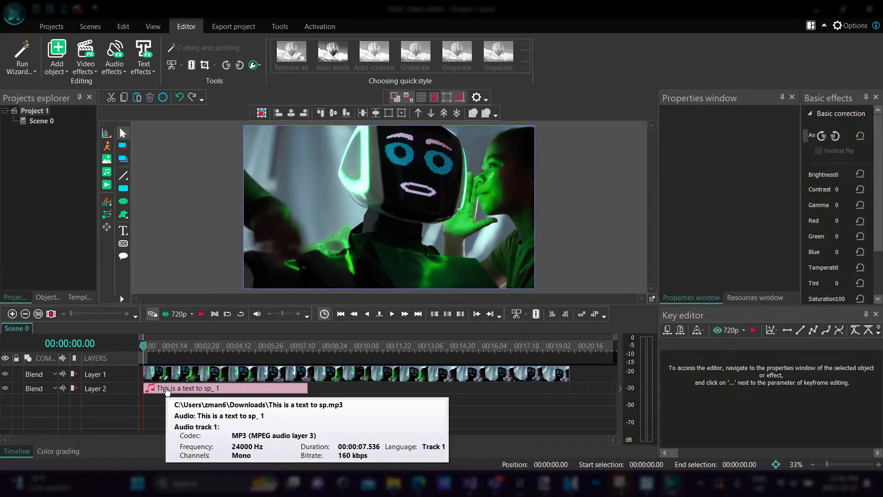
- Select the speech audio clip on Layer 2 and review its audio object settings
click(167, 389)
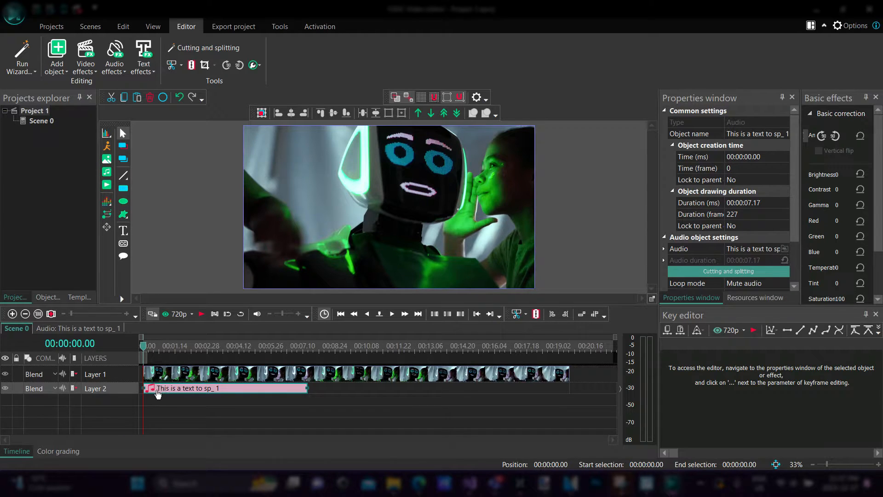
mouse_move(161, 390)
scroll(746, 214, down, 1)
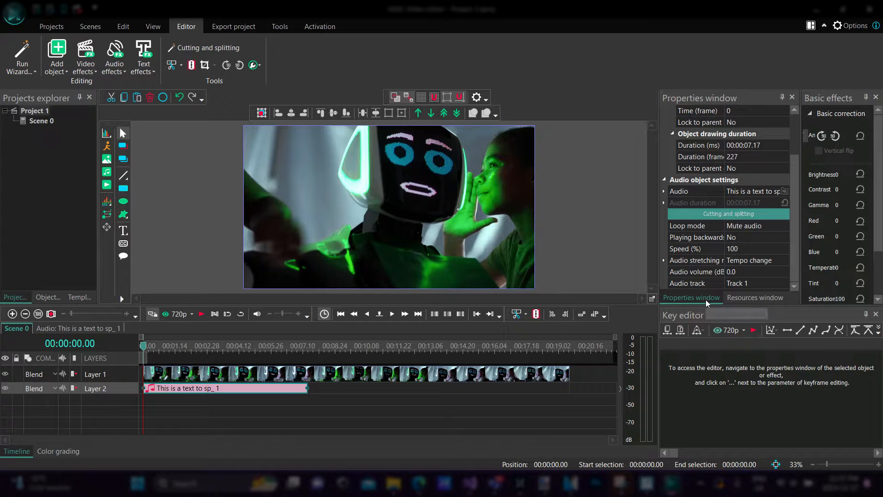
- Set the speech clip's audio volume to 10.0 dB, play it with the video and return to the timeline start
click(715, 273)
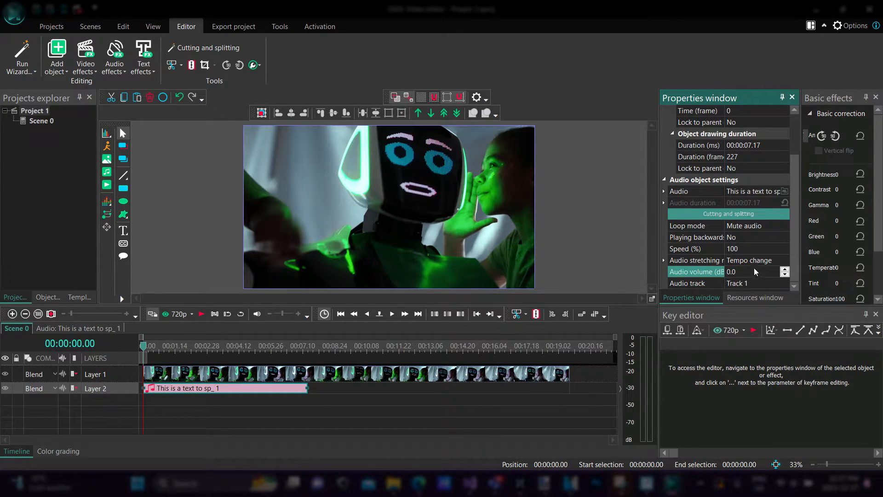
drag(754, 272, 615, 274)
text(1)
click(145, 349)
key(space)
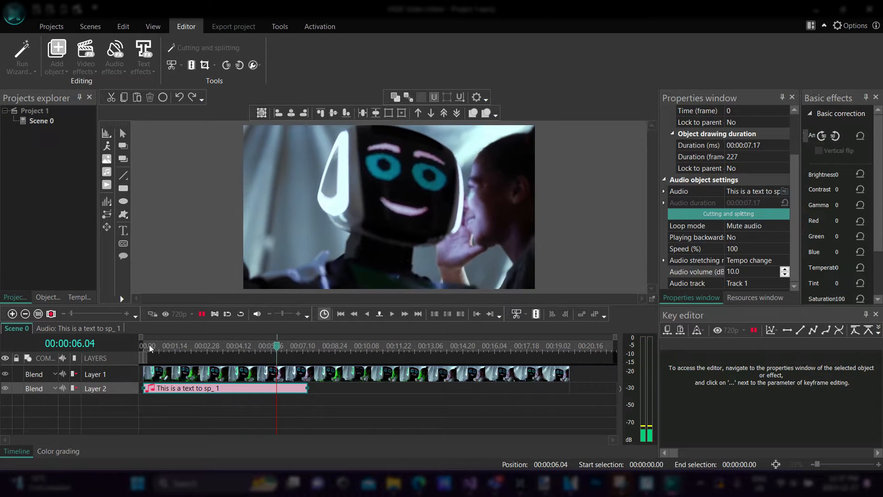
key(space)
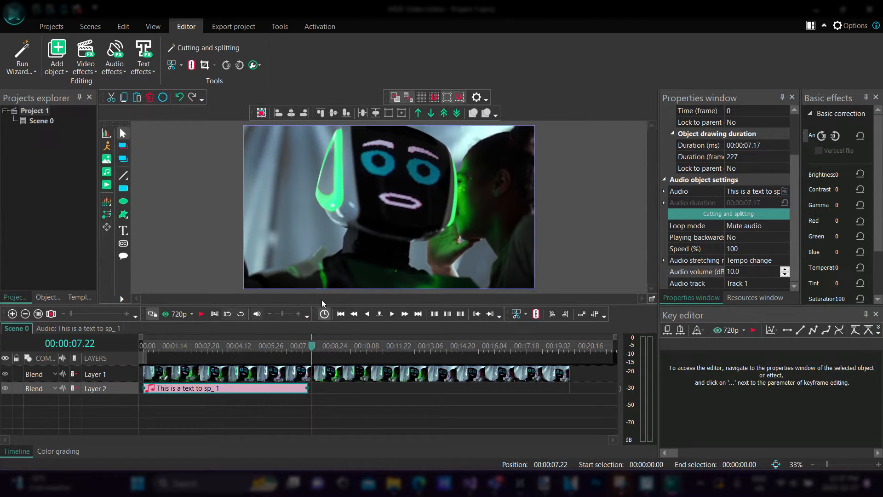
drag(310, 346, 123, 347)
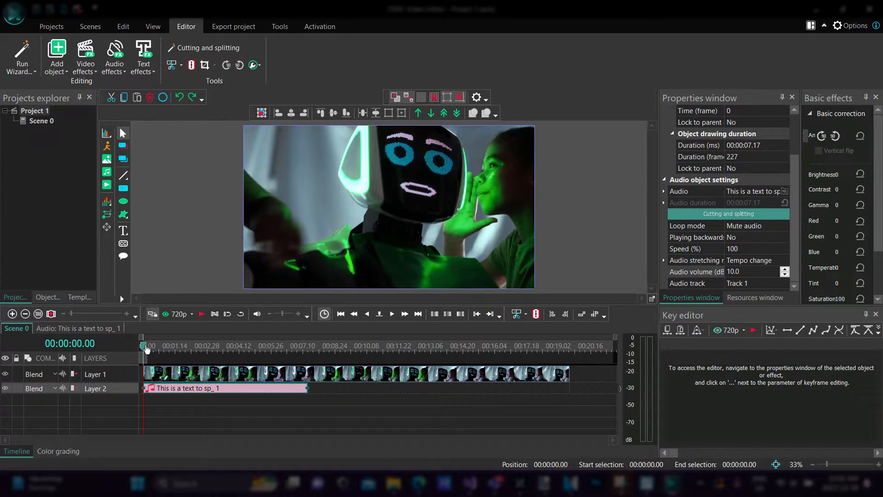
- Set the speech clip's audio volume to 20.0 dB, preview the playback and return to the timeline start
click(759, 271)
text(20.0)
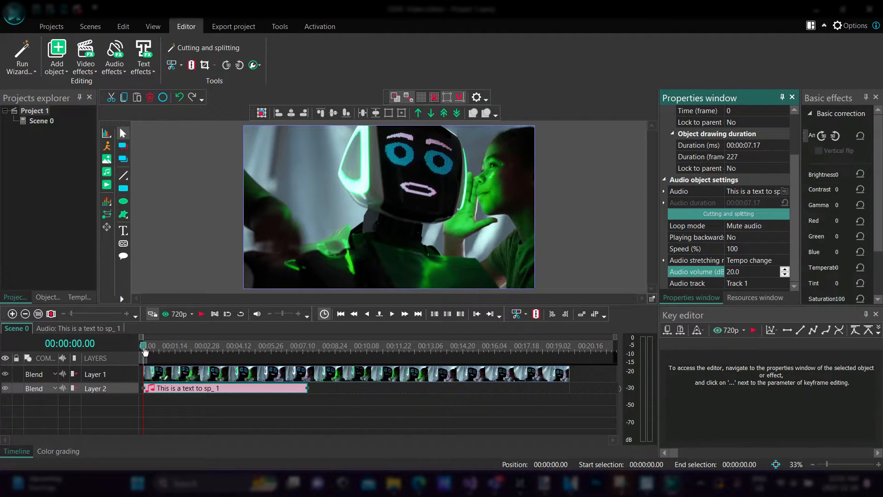
click(145, 352)
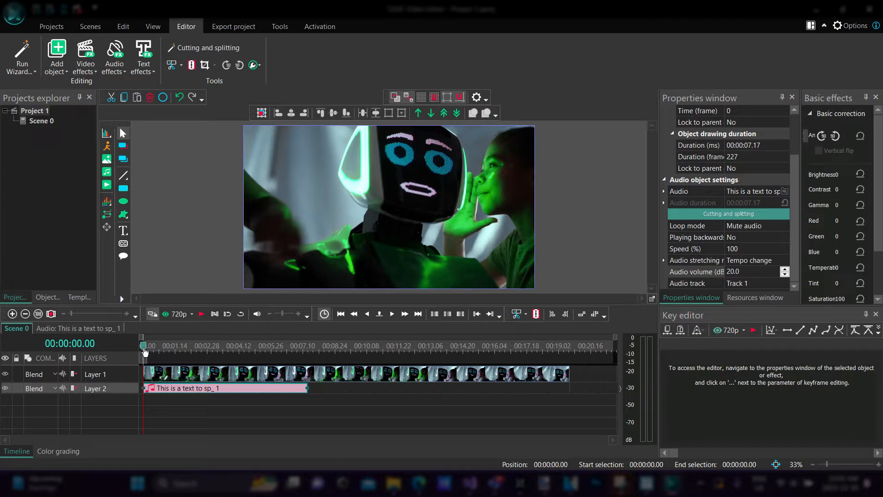
key(space)
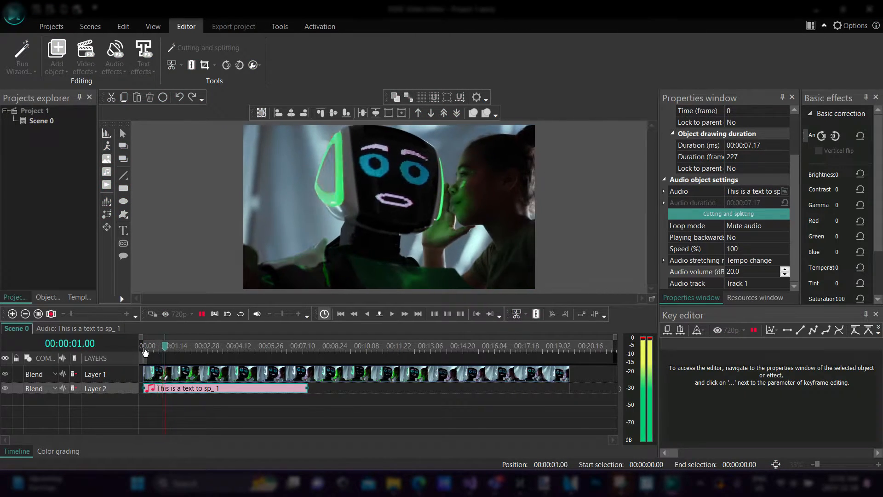
key(space)
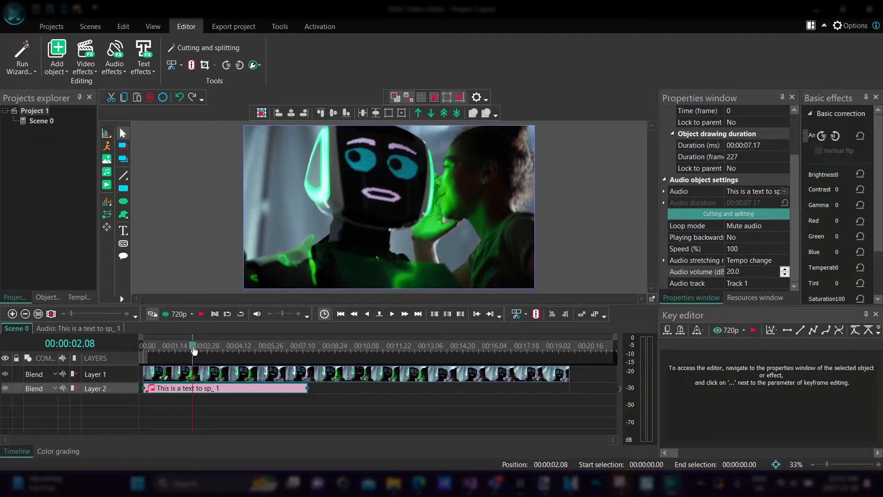
drag(193, 351, 143, 349)
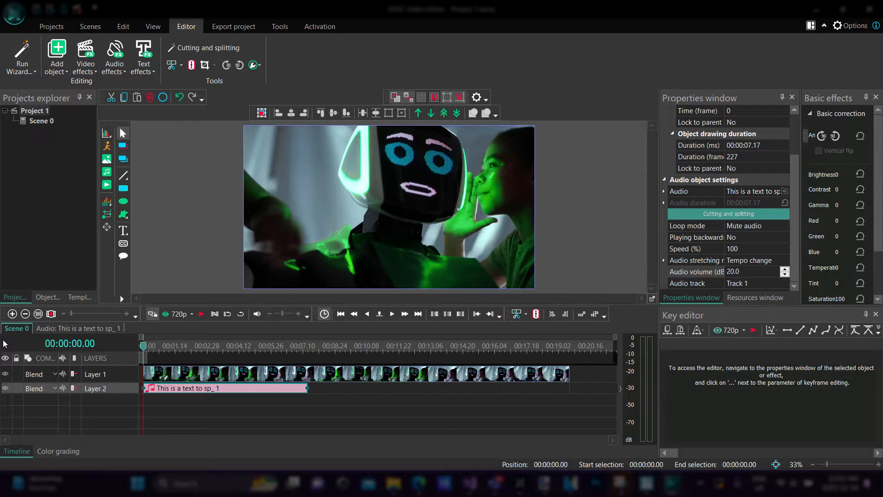
- Play the speech to 00:00:02.07, split the clip there and move the second part along Layer 2 to frame 282
key(space)
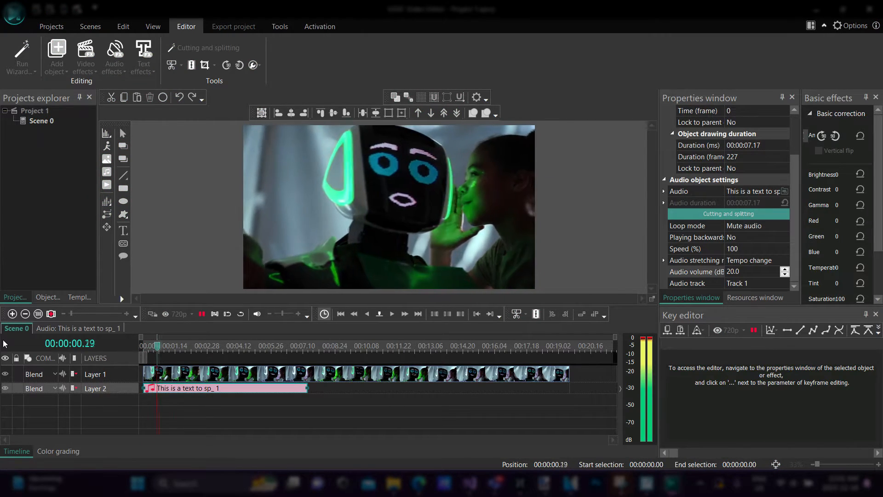
key(space)
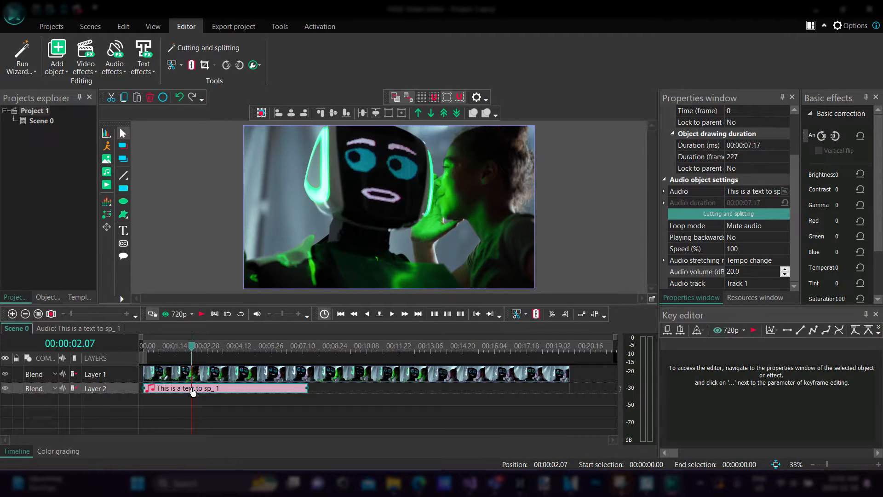
click(194, 67)
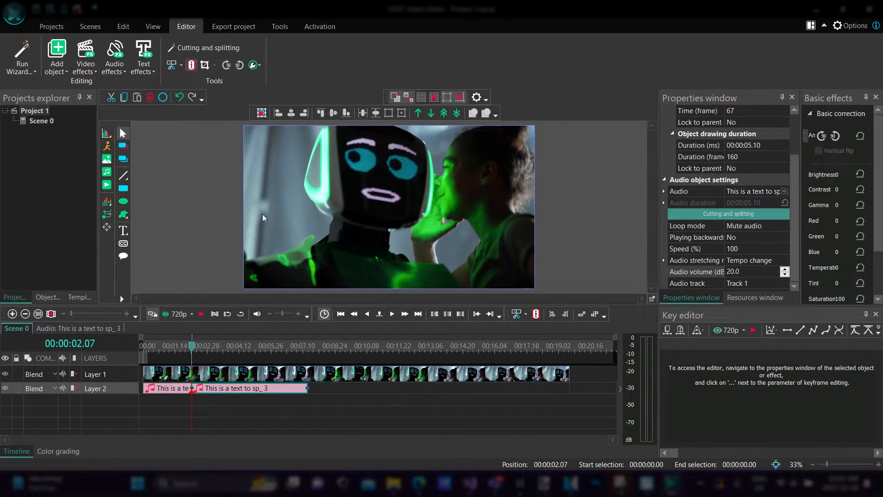
drag(270, 390, 427, 390)
mouse_move(176, 391)
mouse_down()
mouse_move(238, 401)
mouse_move(167, 389)
mouse_up()
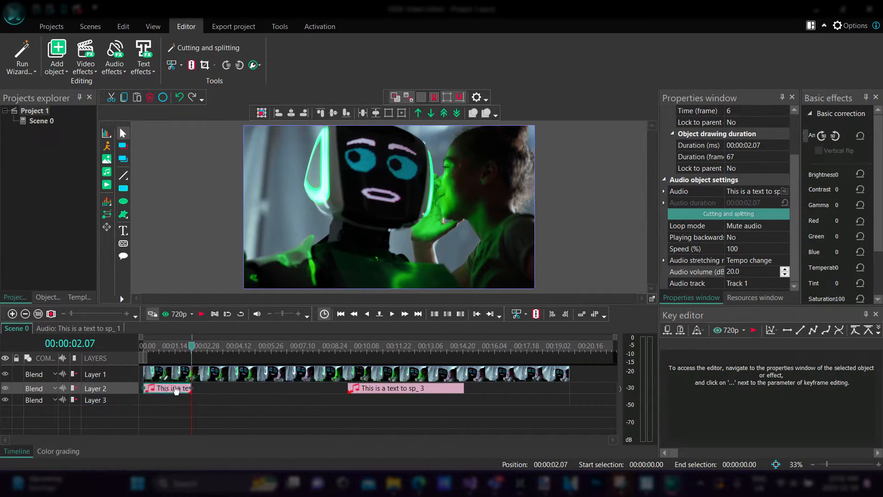
- Play the timeline from the start to check the first speech part against the video
drag(192, 343, 135, 350)
key(space)
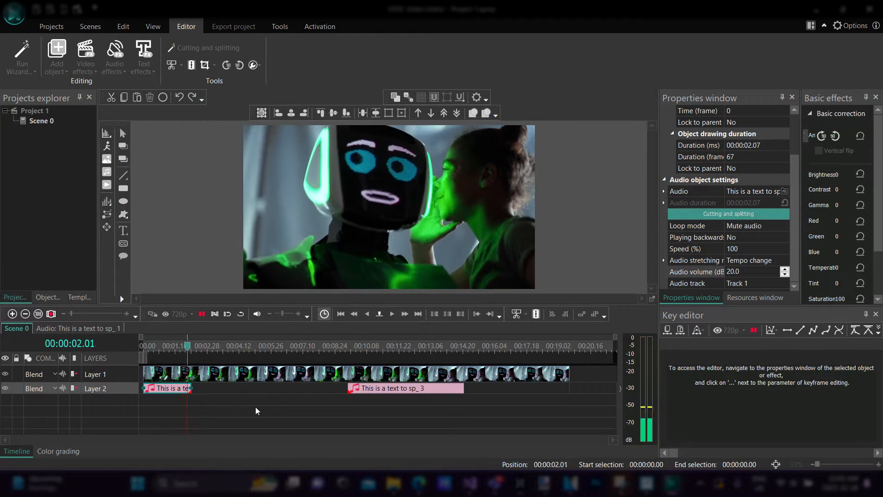
key(space)
key(space)
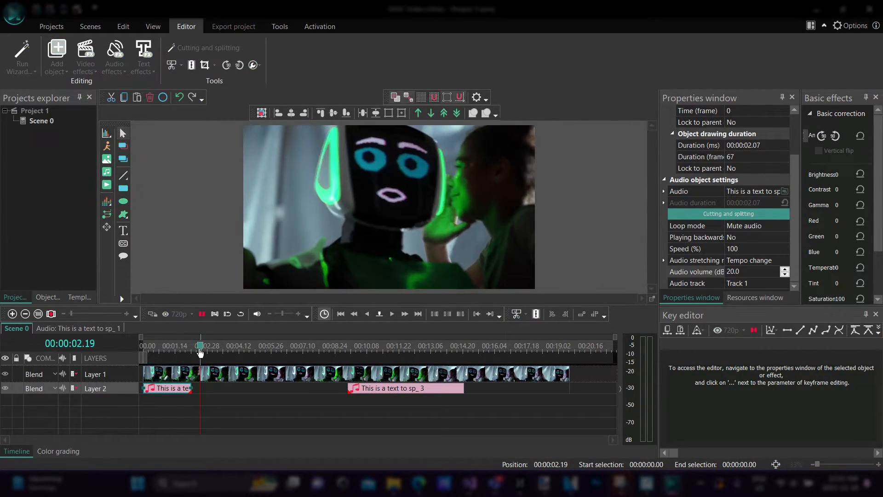
key(space)
- Split the second speech part at 00:00:11.19 and move its front piece to frame 106, nearer the first part
click(349, 389)
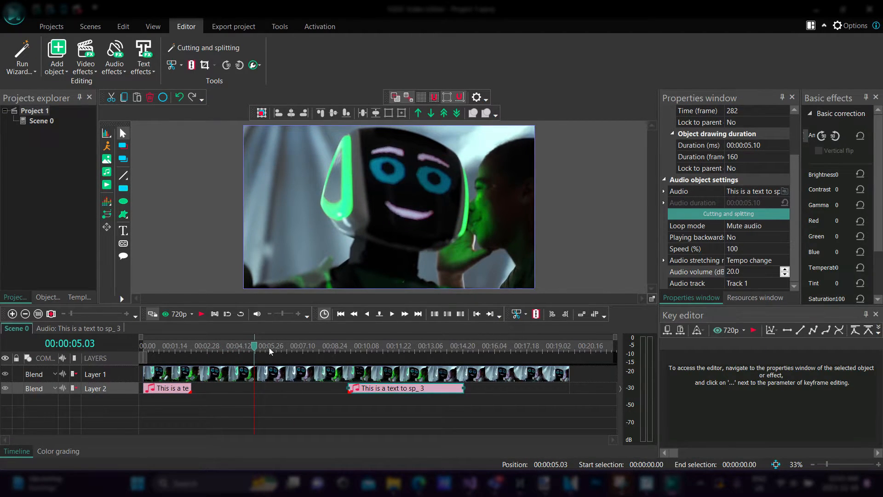
drag(254, 347, 350, 350)
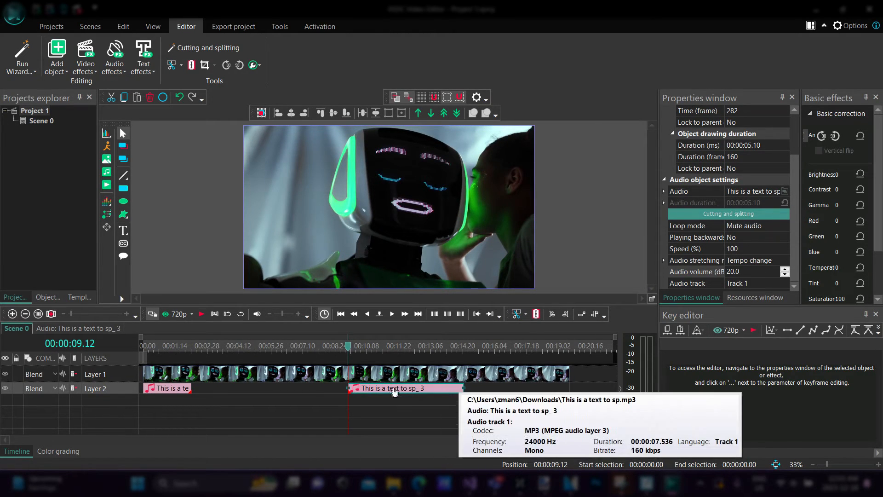
key(space)
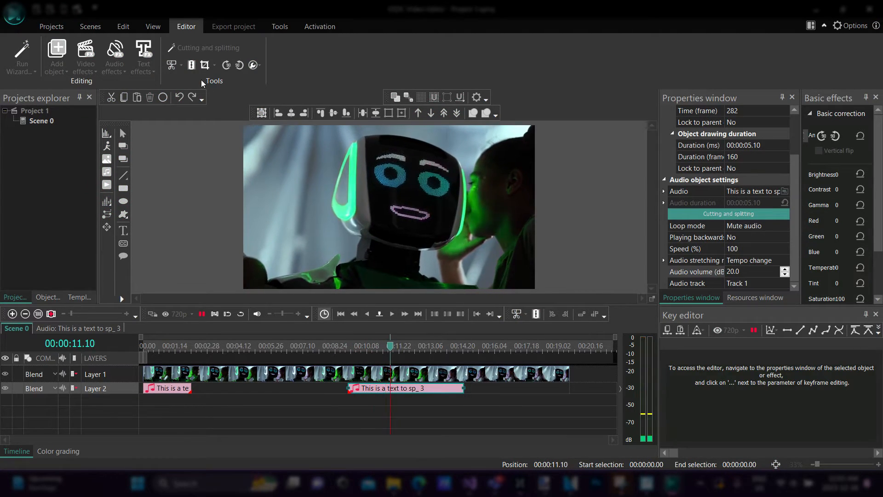
key(space)
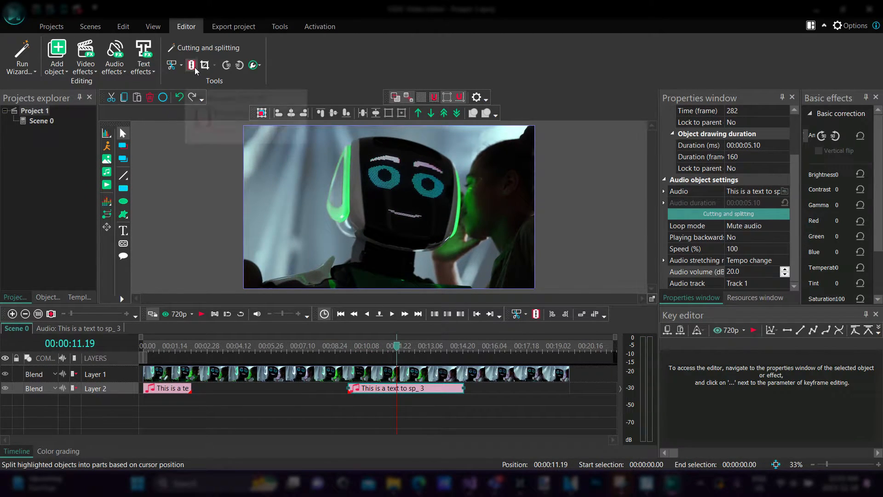
click(194, 68)
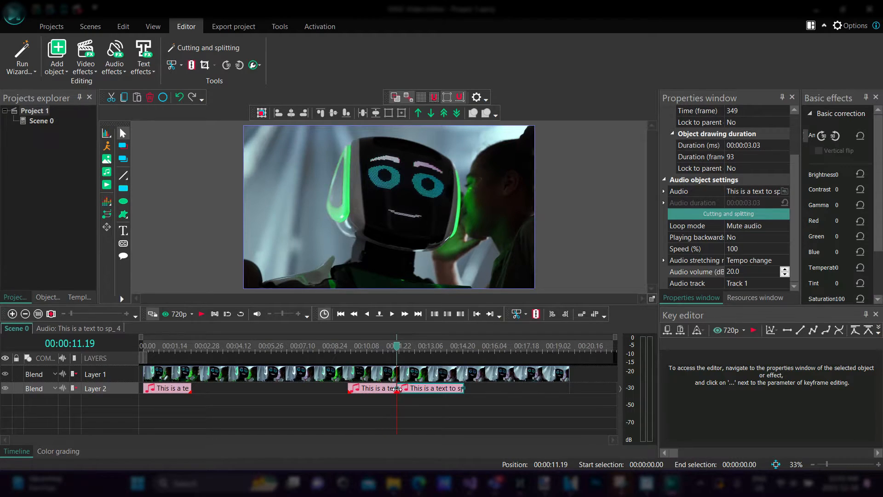
drag(398, 389, 257, 396)
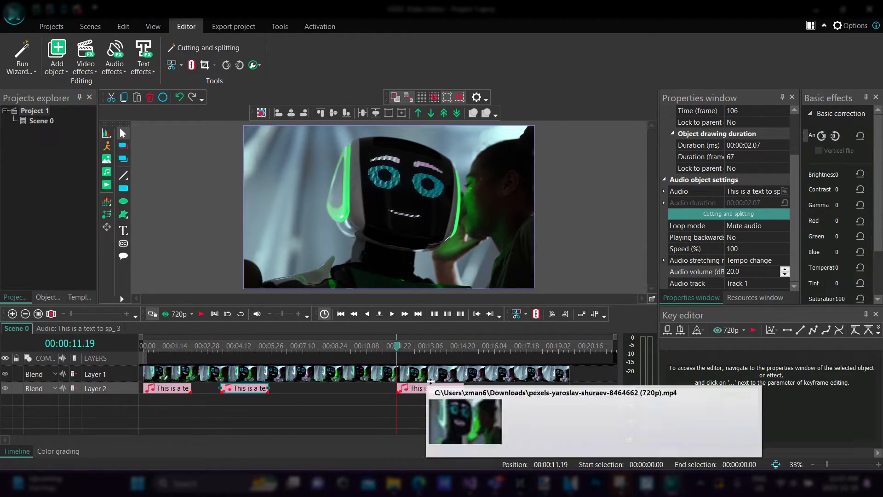
- Split the remaining speech part at 00:00:13.15, moving its front piece to about 7 seconds and its end piece to frame 393
key(space)
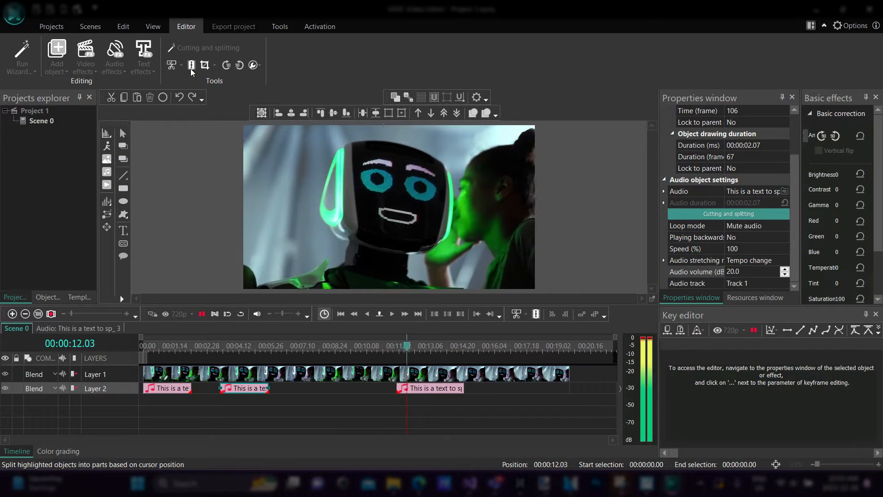
key(space)
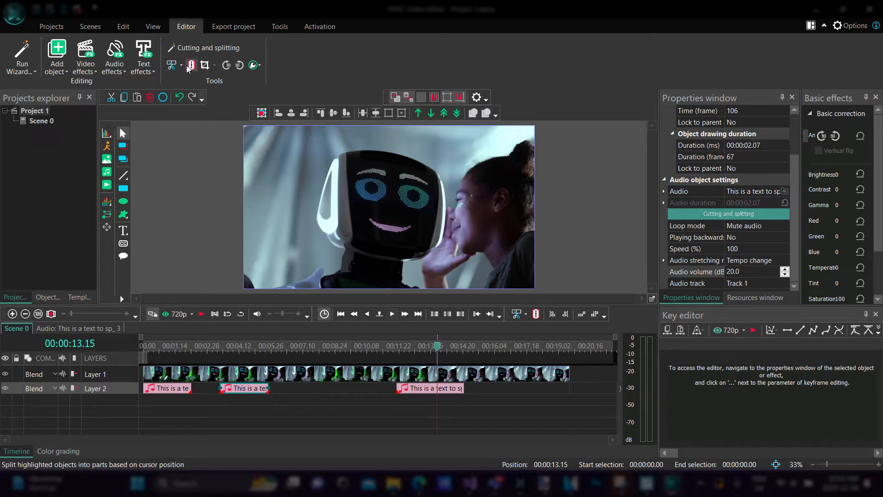
click(438, 392)
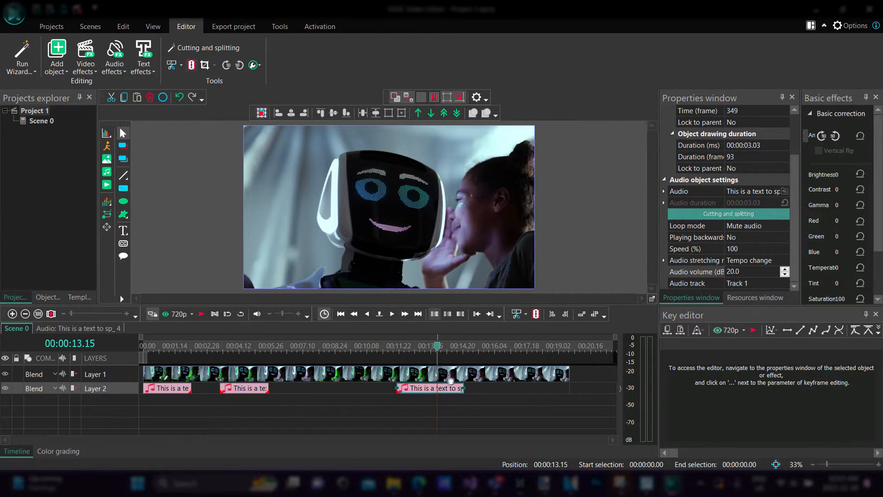
click(186, 61)
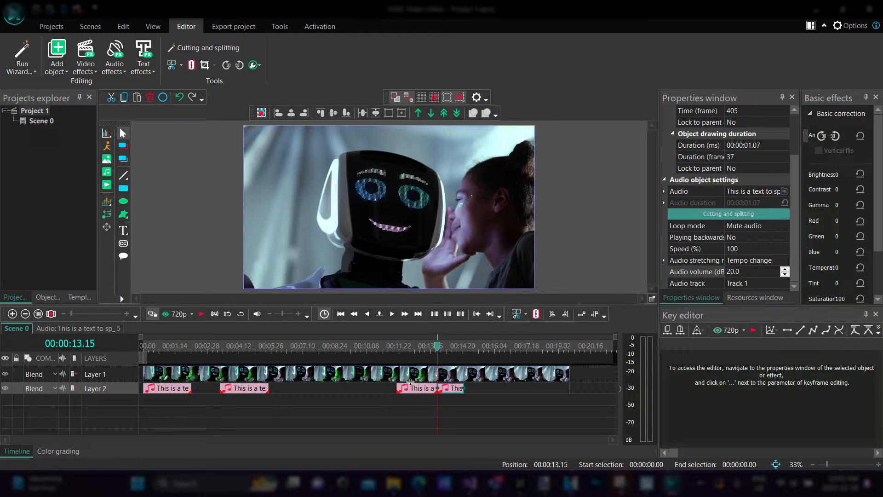
drag(309, 385, 317, 394)
drag(464, 394, 448, 391)
- Play the timeline from the start to check the timing of the first two speech parts, pausing between them
drag(438, 348, 139, 340)
key(space)
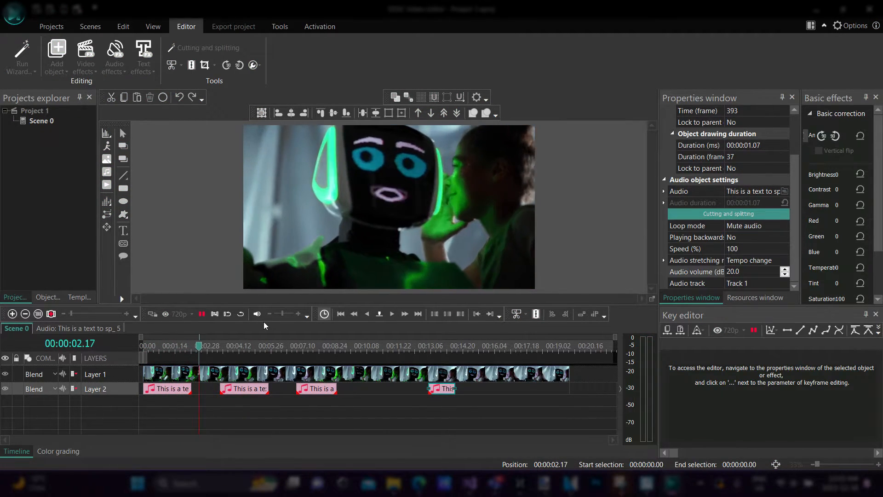
key(space)
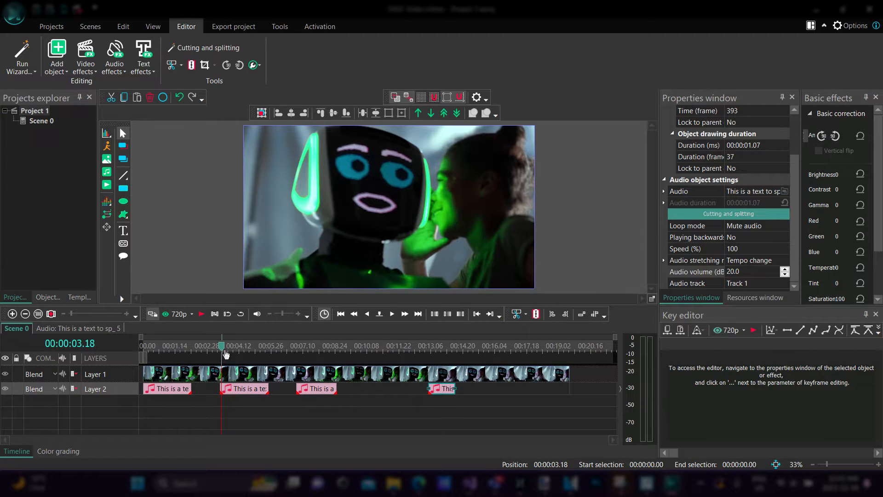
key(space)
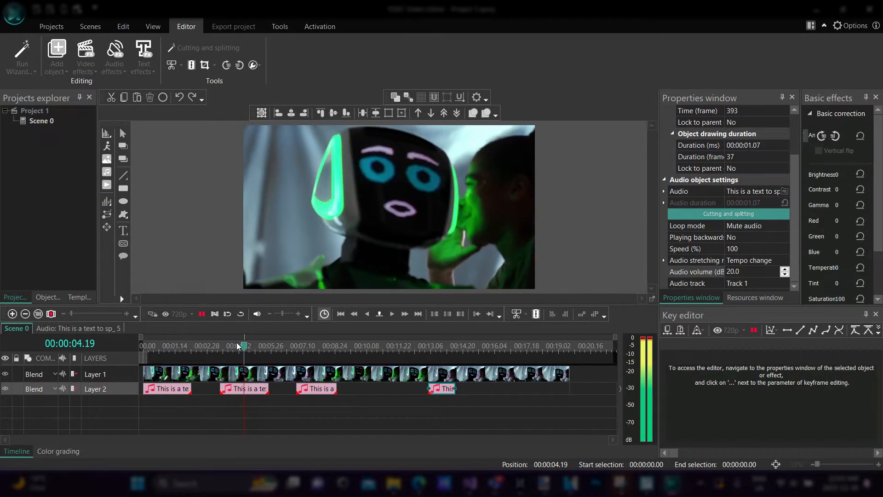
key(space)
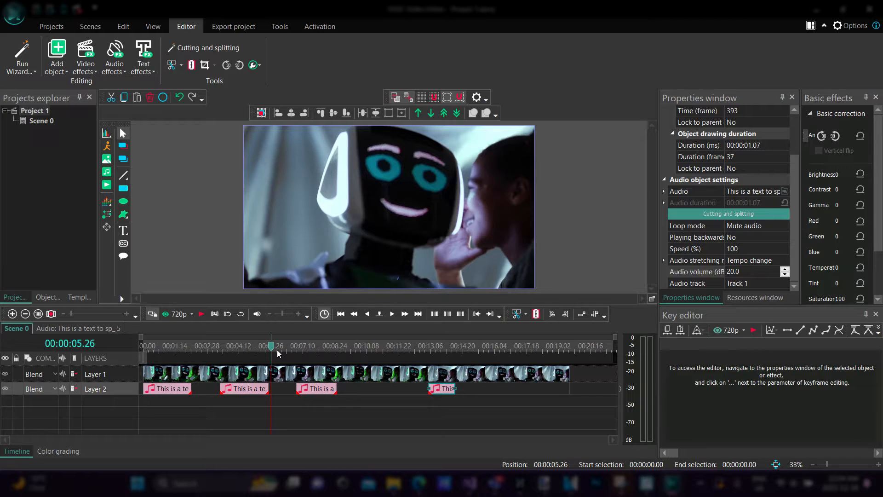
drag(275, 353, 203, 352)
- Move the third speech part to about 8 seconds and the last part to frame 364
click(316, 390)
drag(316, 390, 341, 390)
drag(442, 390, 420, 393)
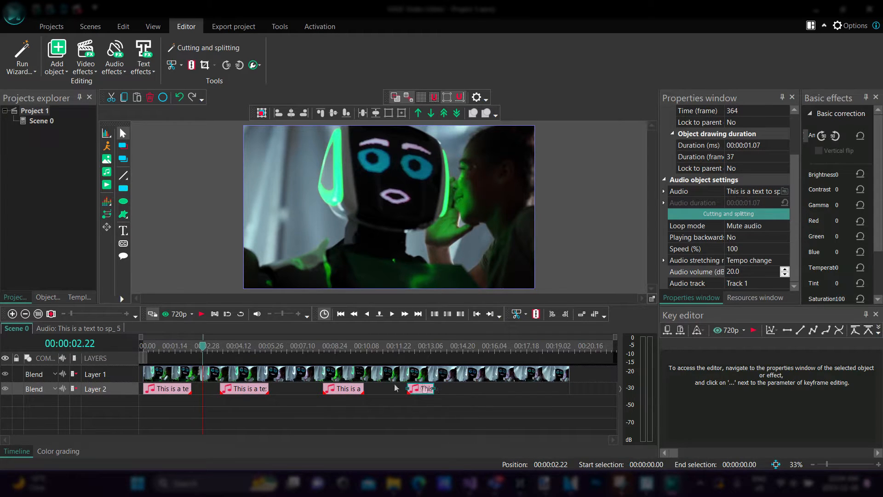
- Replay the timeline from the start into the second speech part to check the gap between the first two parts
drag(204, 354, 117, 350)
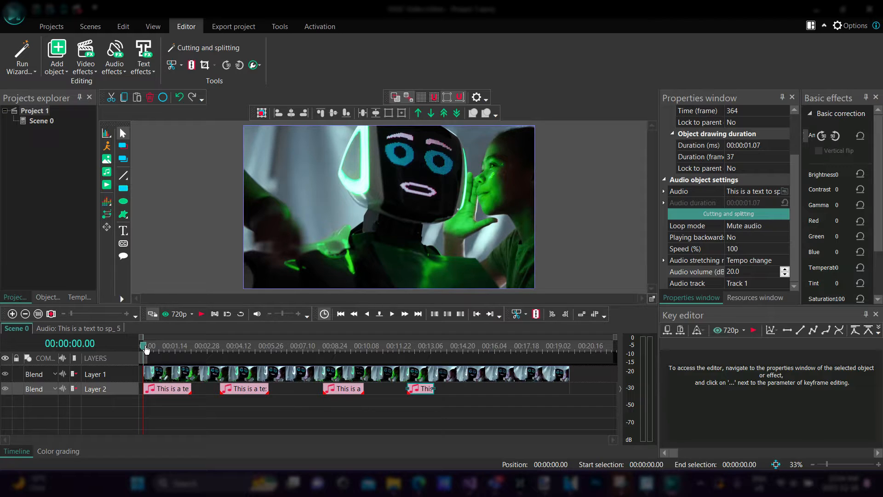
key(space)
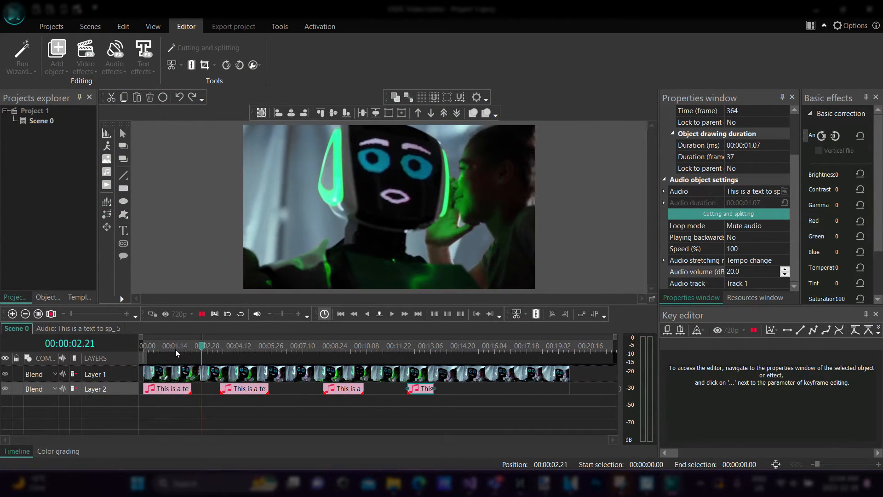
key(space)
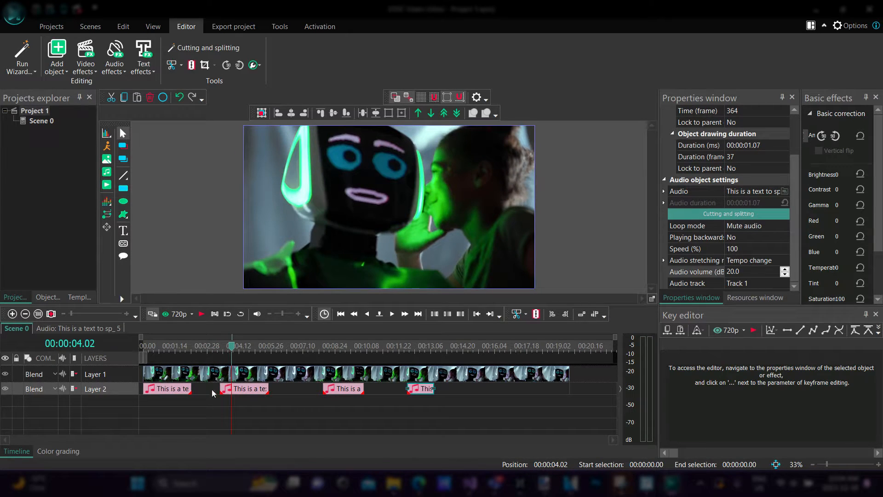
- Return near the timeline start and move the second speech part to frame 88, closer to the first part
click(212, 389)
drag(233, 349, 145, 349)
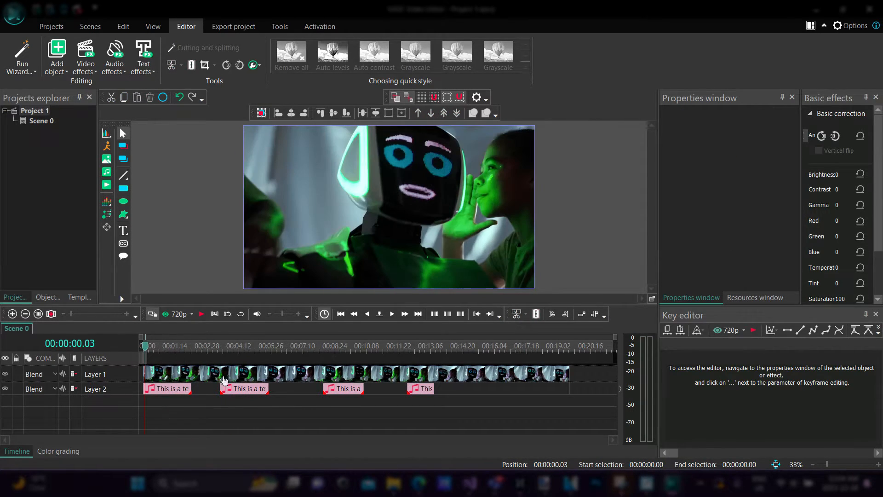
drag(234, 392, 227, 394)
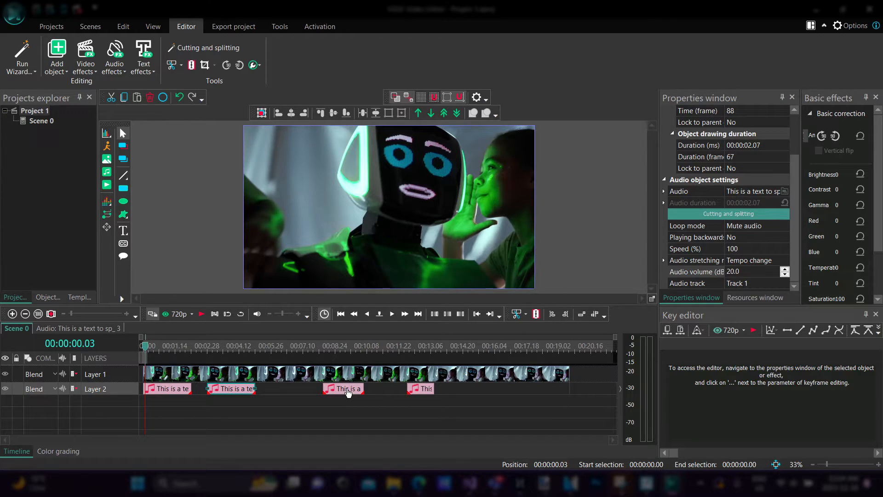
- Move the third speech part to about 6 seconds and the last part to frame 254, and play the timeline to check the spacing
drag(348, 394, 295, 394)
drag(423, 393, 343, 393)
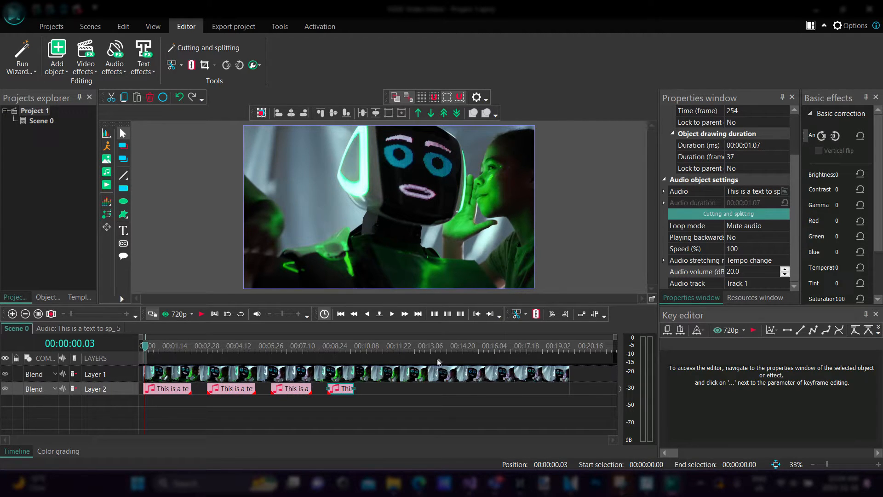
key(space)
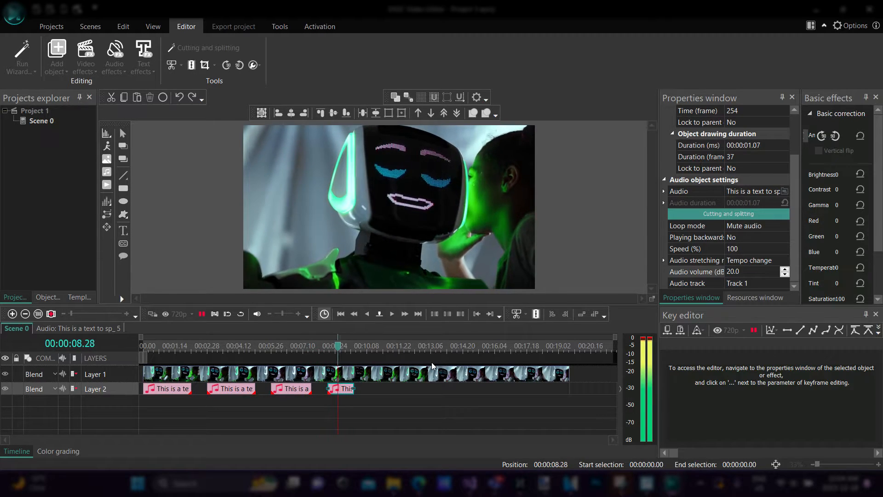
key(space)
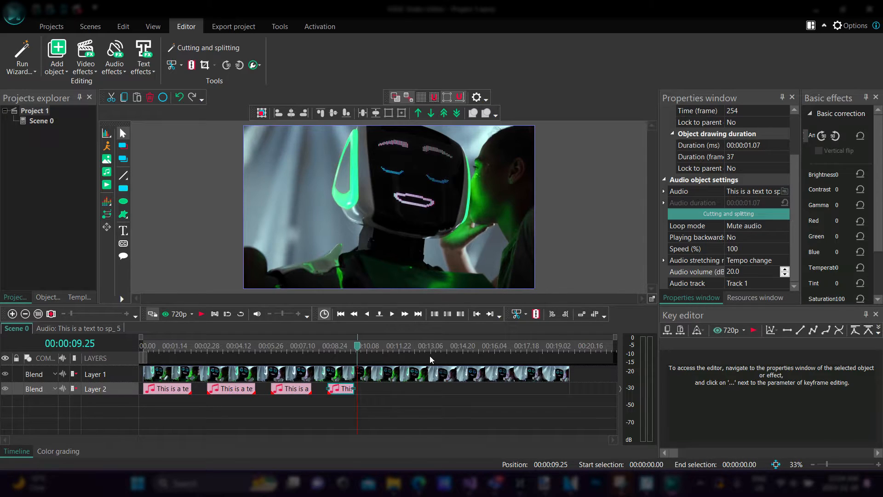
drag(358, 345, 143, 345)
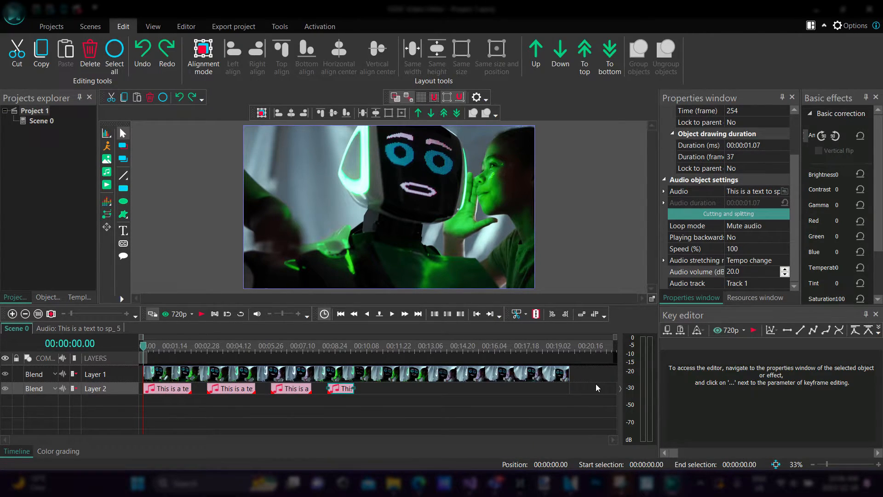
- Add a text object about 1640 × 491 px across the lower half of the frame at the timeline start, with its layer above the video
click(123, 233)
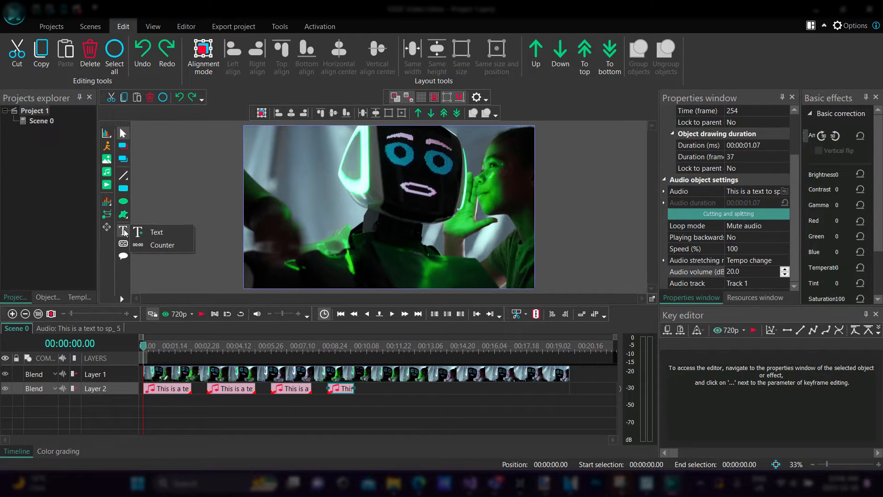
click(140, 228)
click(541, 296)
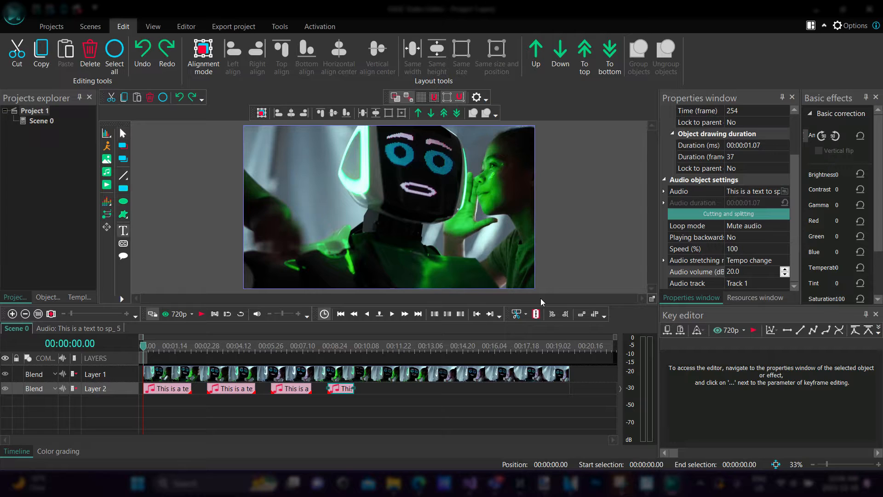
drag(258, 199, 512, 270)
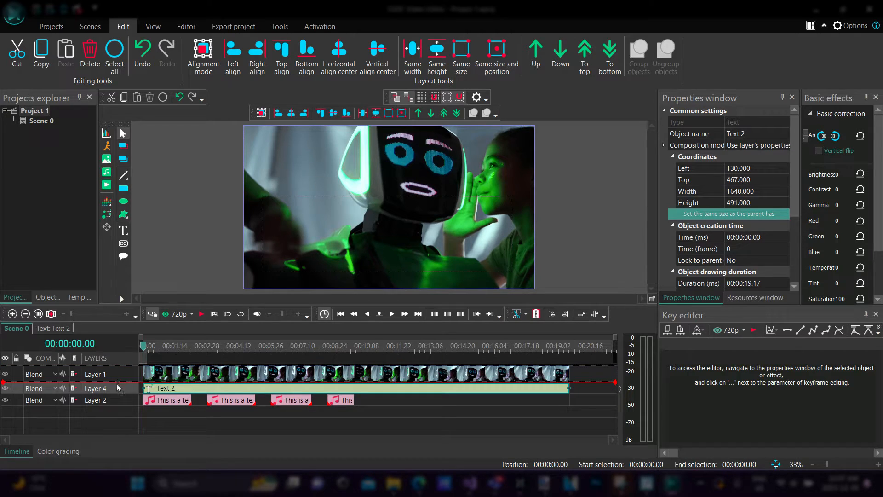
drag(123, 388, 125, 367)
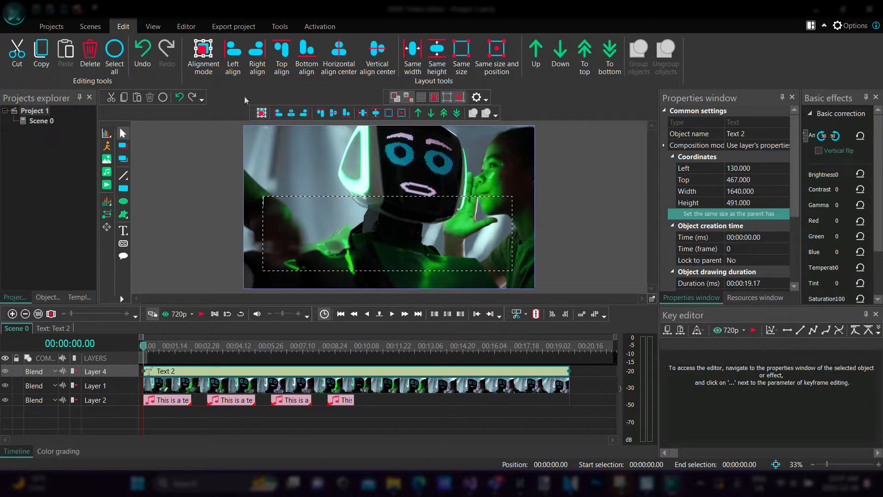
- Enter the placeholder text "fasdfdsafdasfasdf" in the text object and look through the text and brush colour options
click(186, 27)
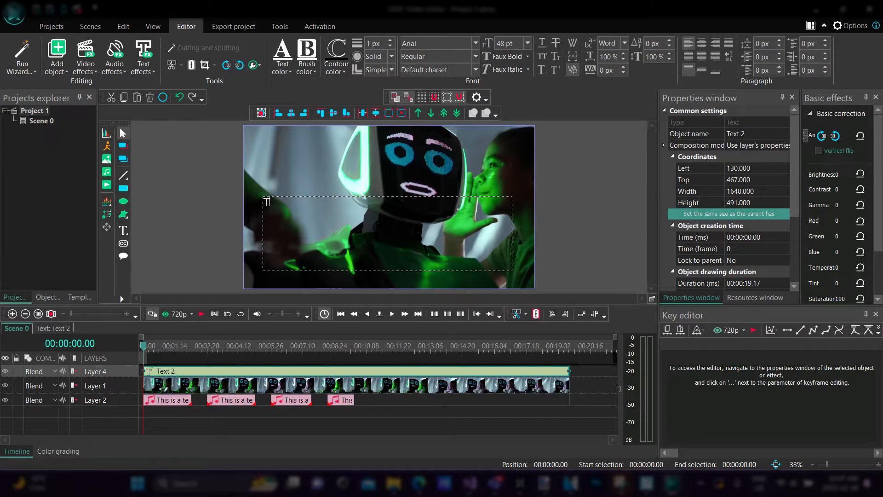
text(fasdfdsafdasfasdf)
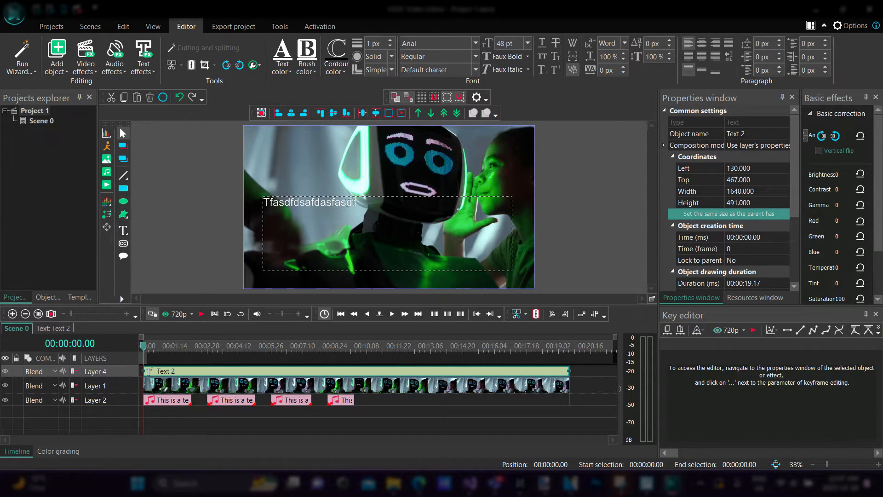
key(ctrl+a)
click(282, 68)
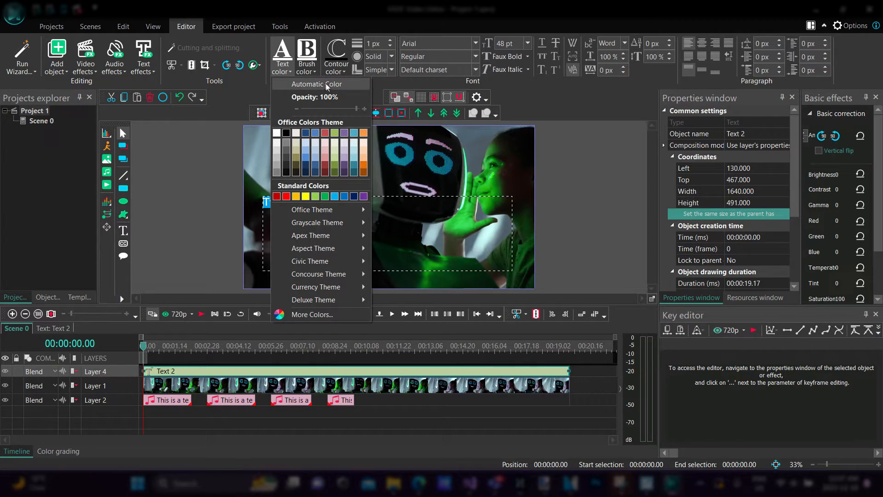
click(310, 71)
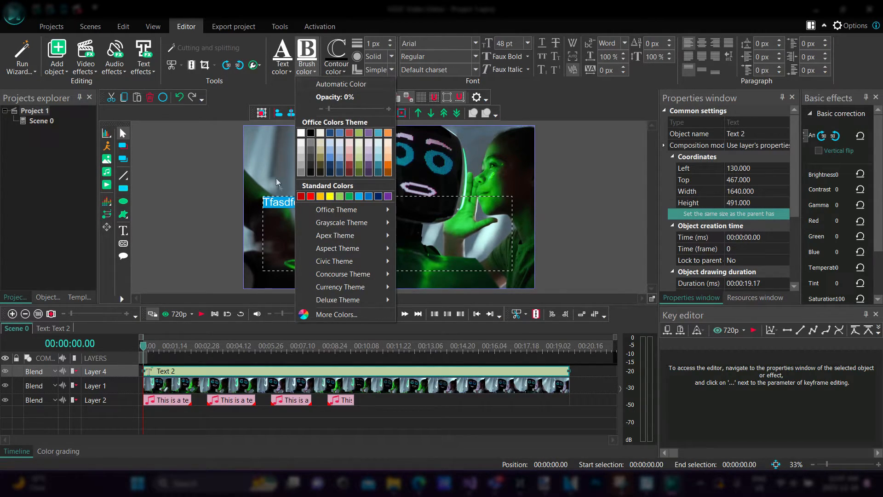
click(282, 216)
drag(365, 208, 224, 201)
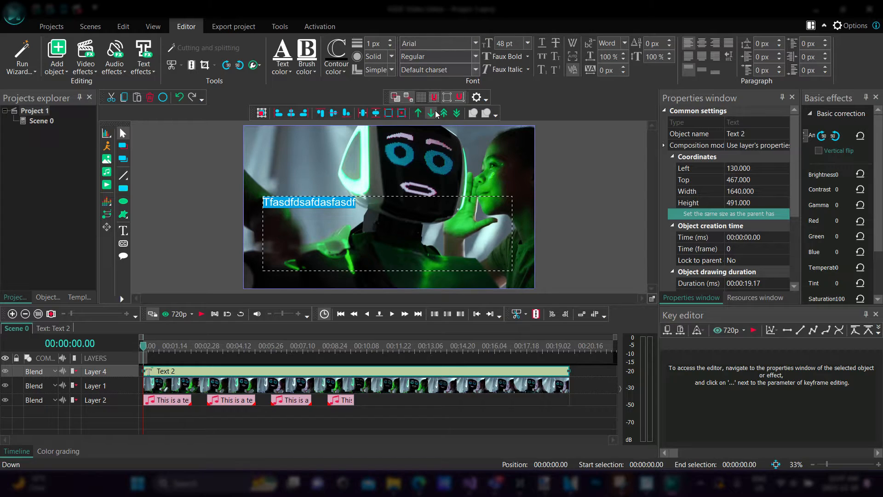
- Set the text's font size to 72 pt and centre it horizontally and vertically in its box
click(528, 43)
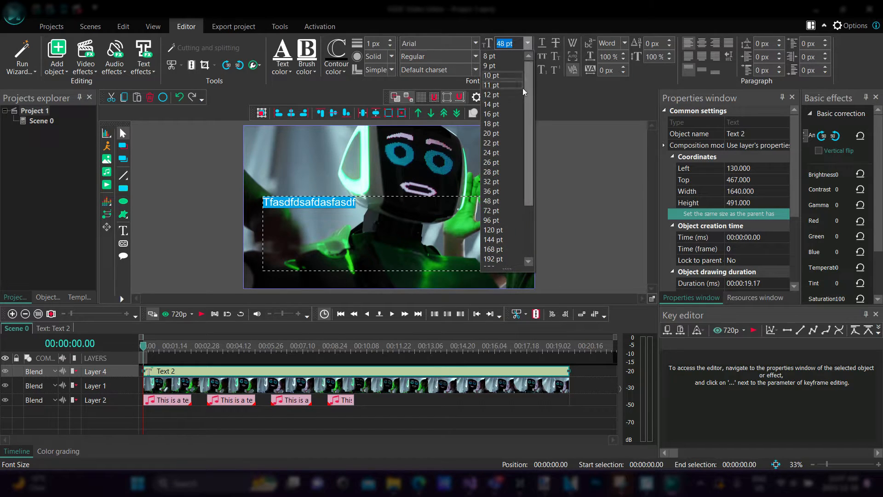
click(502, 218)
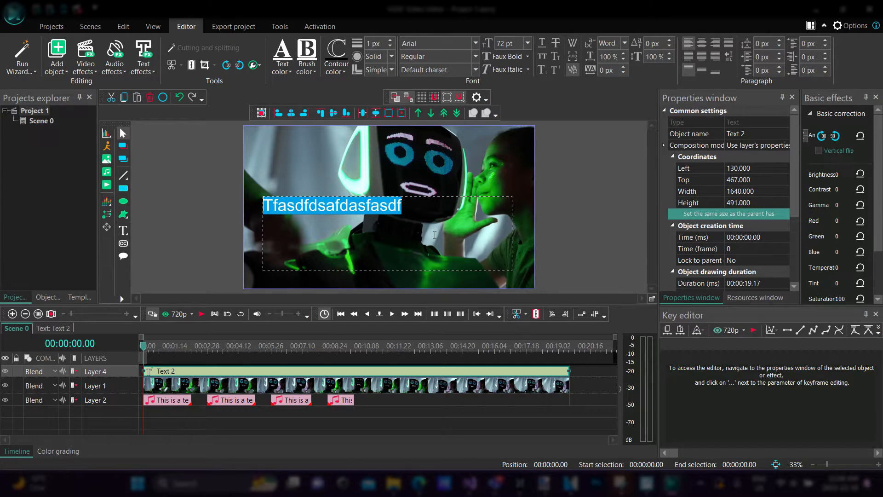
click(700, 44)
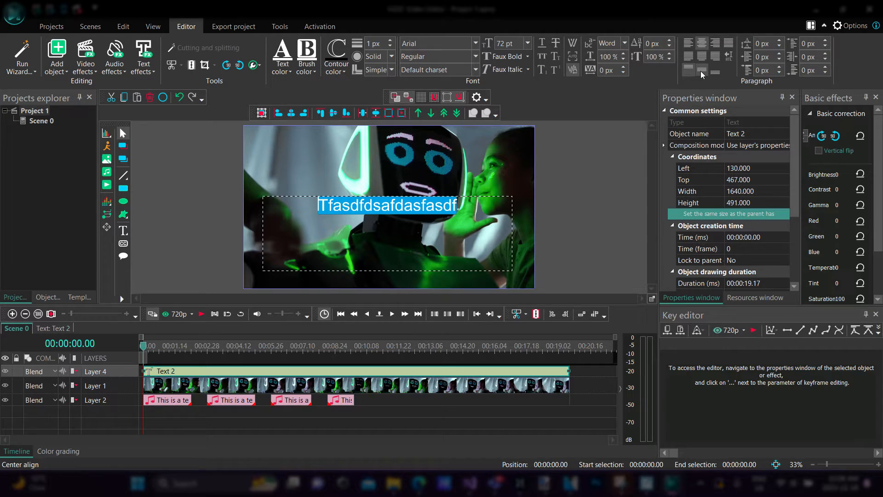
click(702, 72)
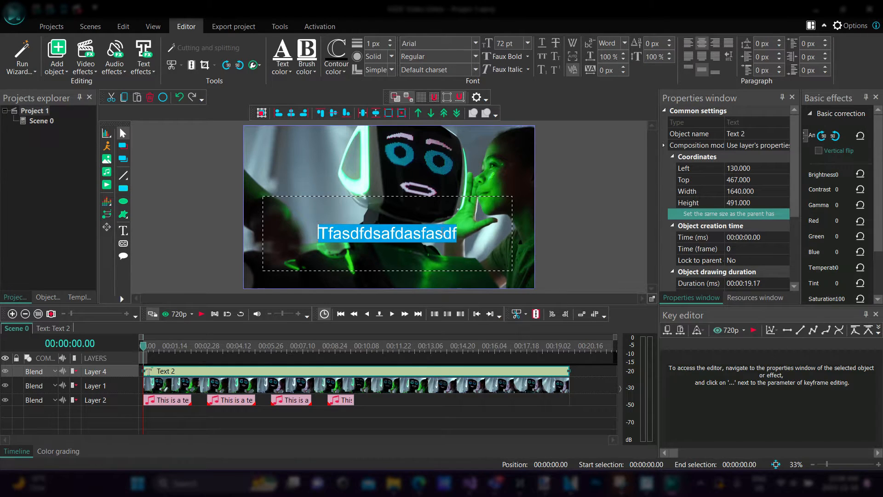
click(442, 232)
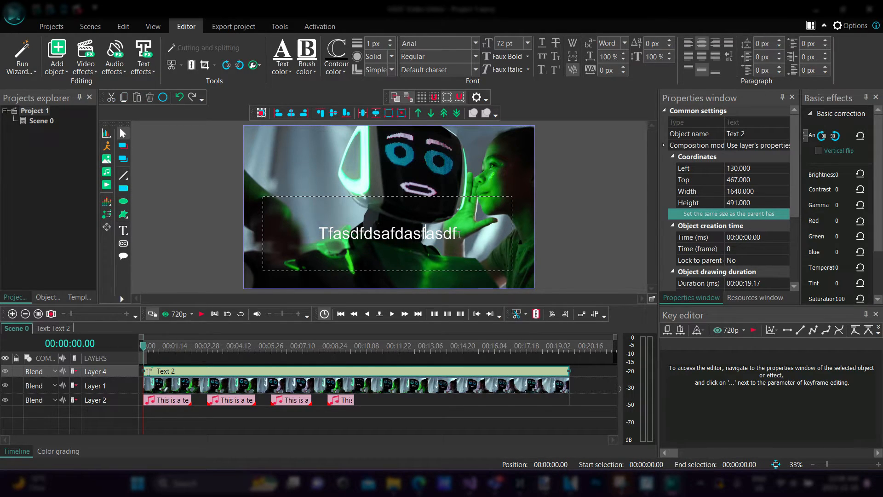
drag(465, 233, 306, 236)
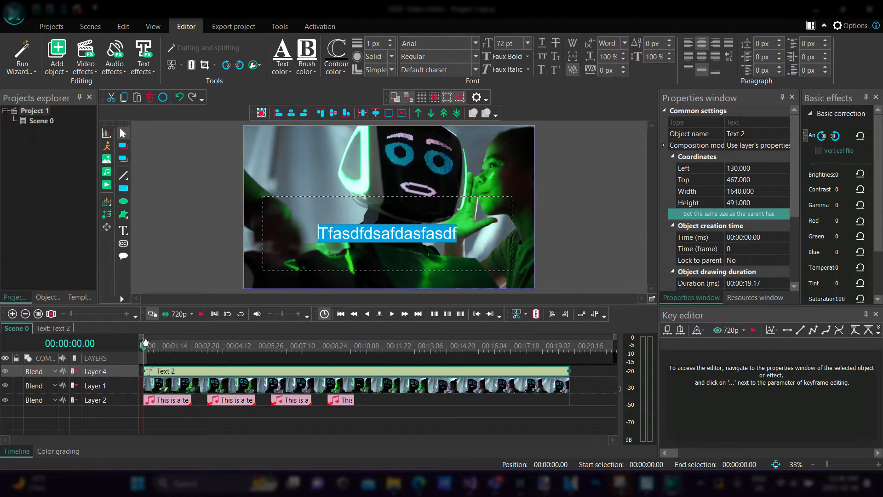
- Play the first speech part from the timeline start to hear its wording, and return to the start
mouse_move(145, 347)
mouse_down()
mouse_move(155, 348)
mouse_move(139, 348)
mouse_up()
key(space)
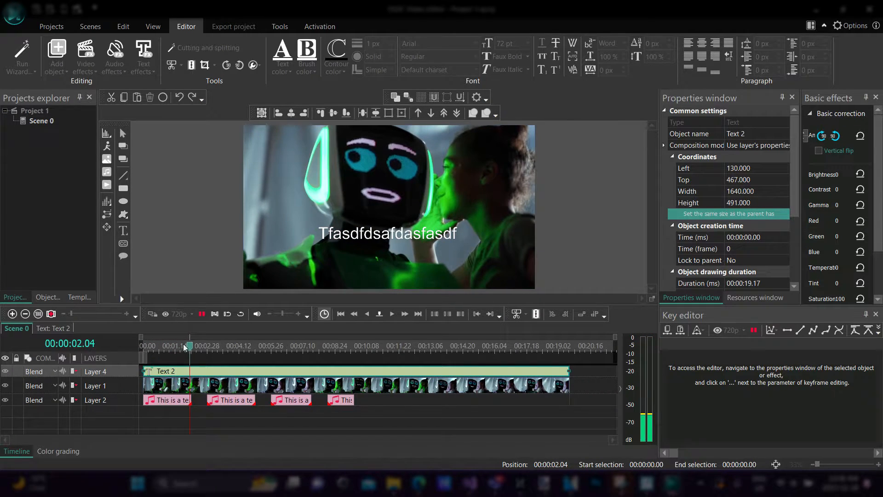
key(space)
drag(192, 349, 140, 349)
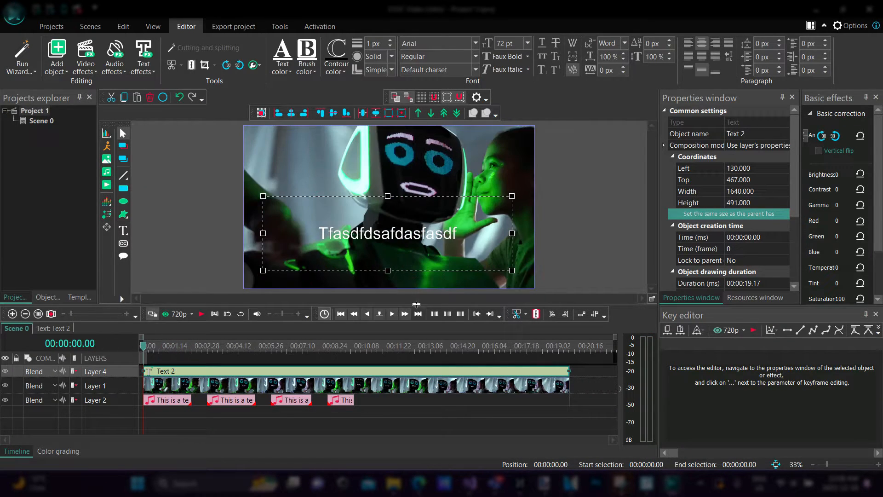
- Replace the placeholder text in the text object with "This is a text to speech tool"
double_click(453, 236)
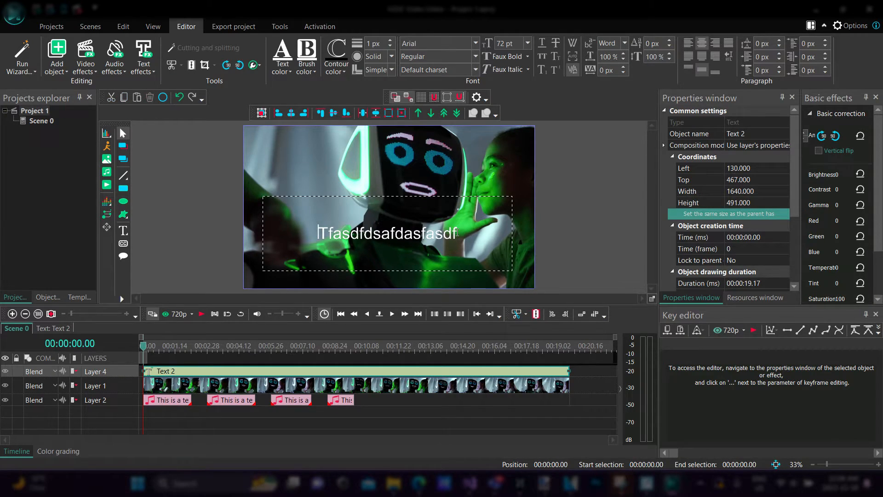
drag(467, 235, 141, 233)
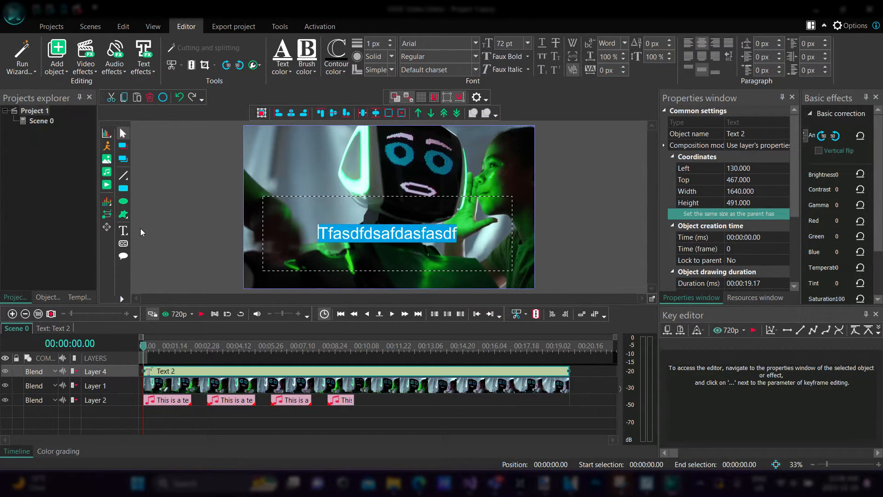
text(This is a )
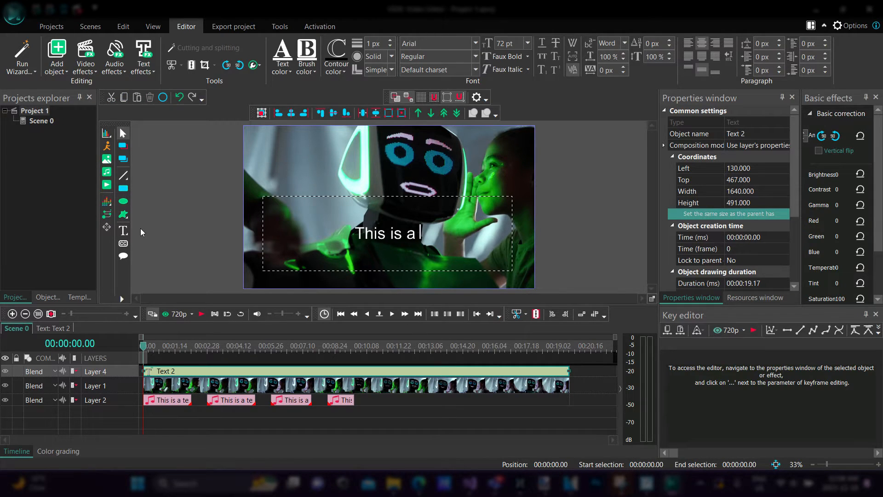
text(text to)
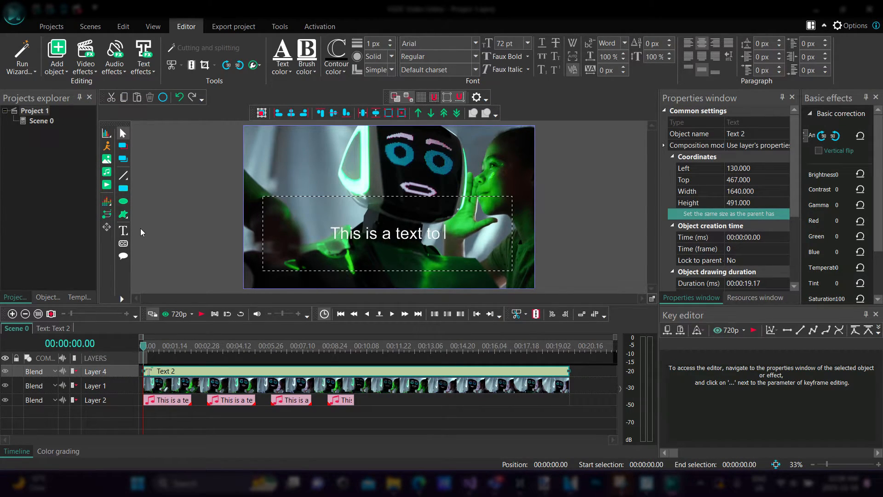
text( speech tool)
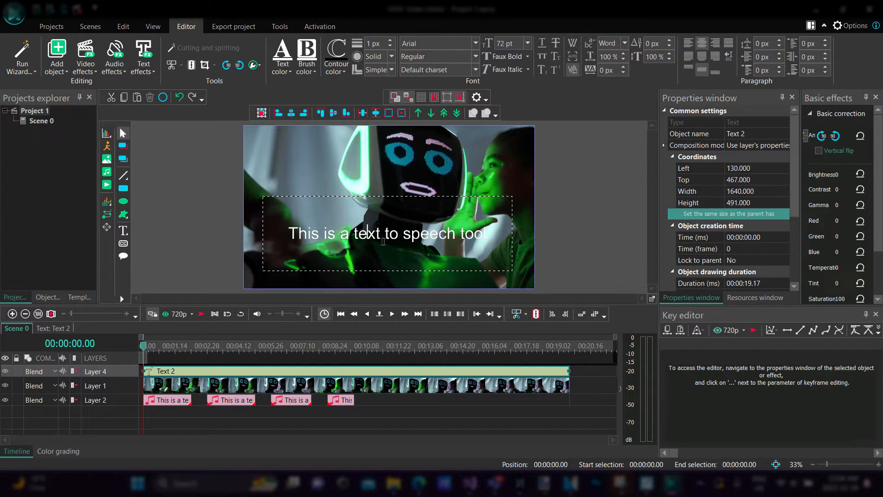
click(229, 259)
- Reduce the caption box to about 148 px high and place it along the bottom edge of the video frame
click(363, 240)
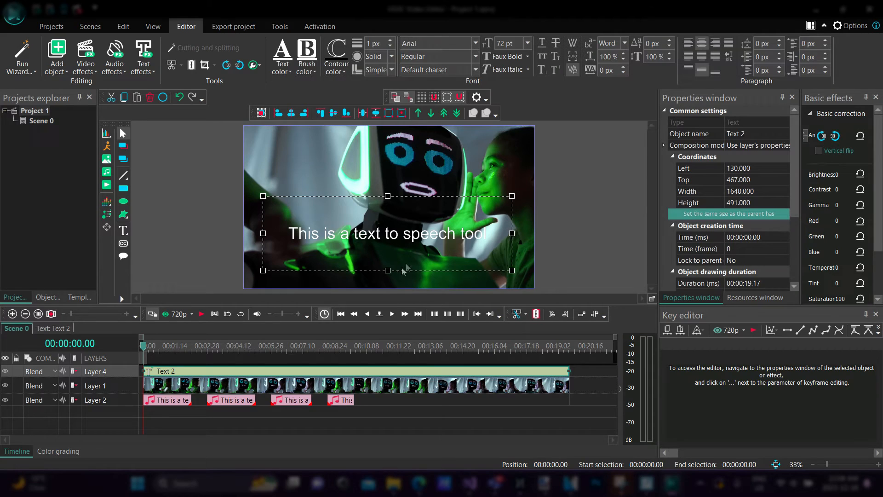
click(180, 206)
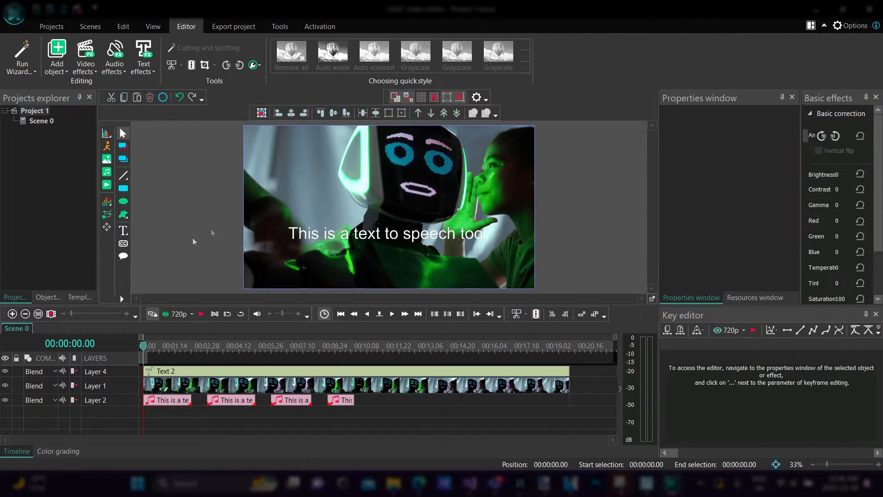
click(388, 241)
drag(387, 271, 421, 271)
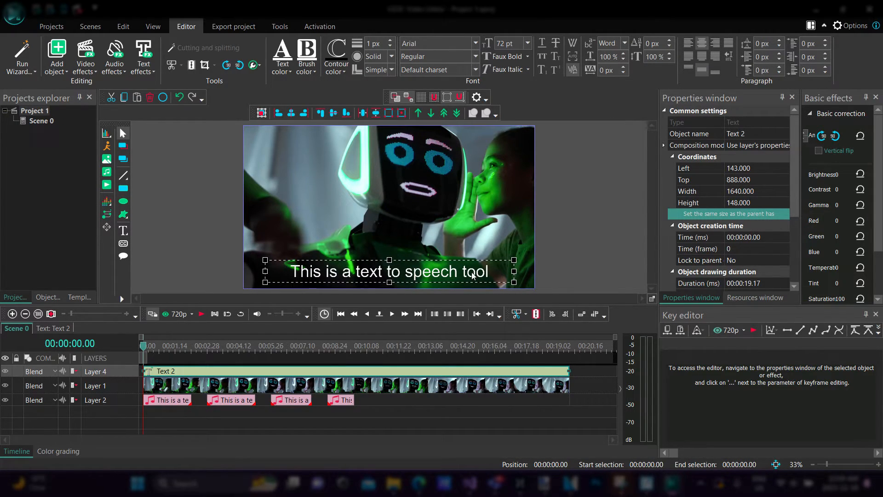
- Set the font size of the whole caption "This is a text to speech tool" to 49.8 pt and deselect it
double_click(447, 279)
drag(490, 274, 288, 274)
click(520, 42)
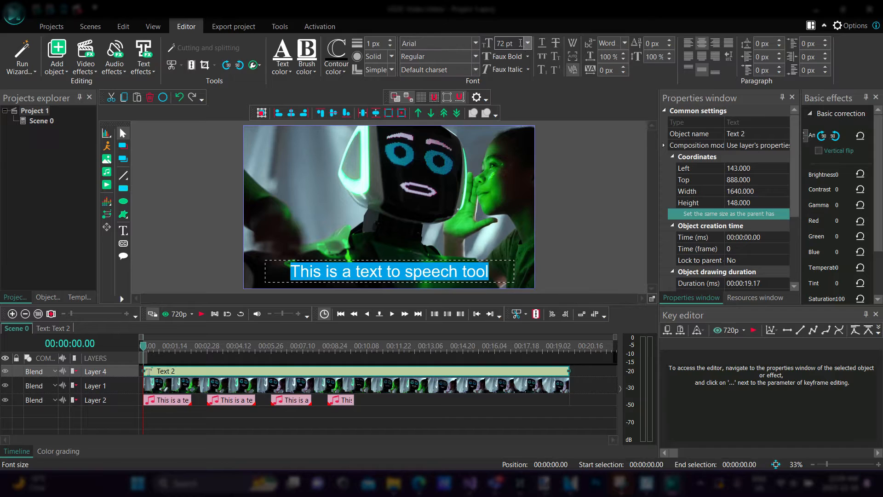
text(49.8)
key(Return)
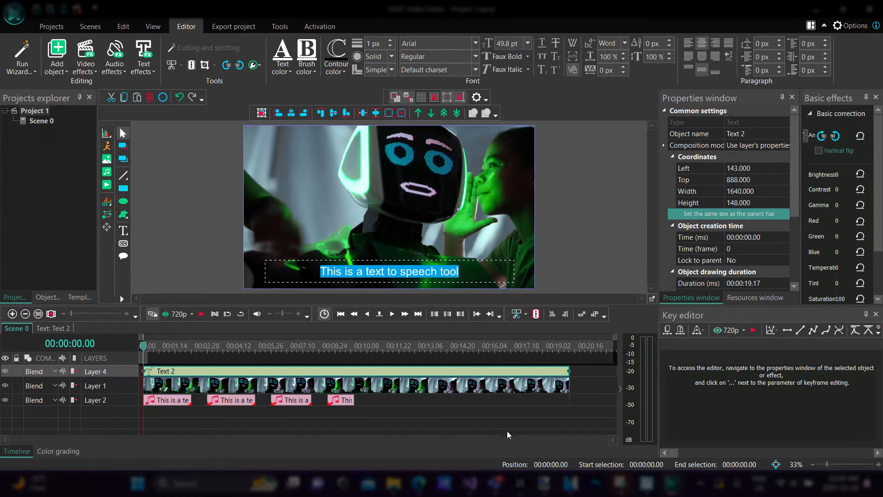
click(507, 432)
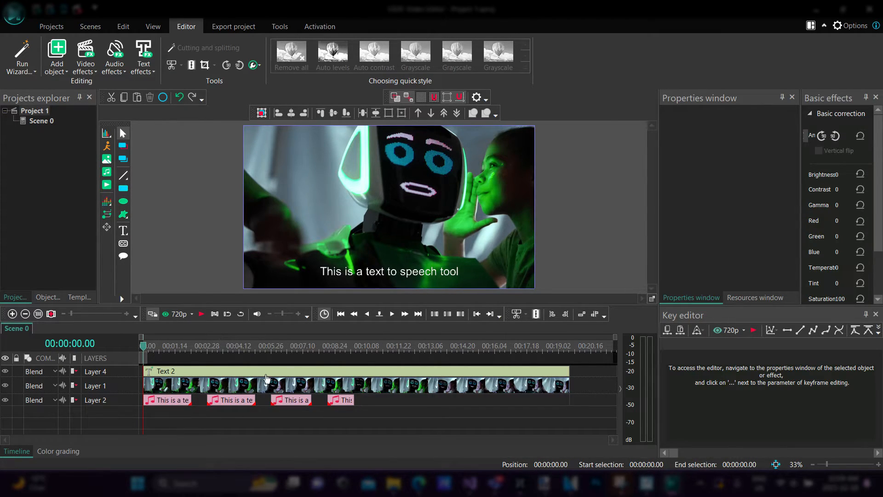
- Play the first speech part to find its end and shorten the first caption to a duration of 00:00:02.08
key(space)
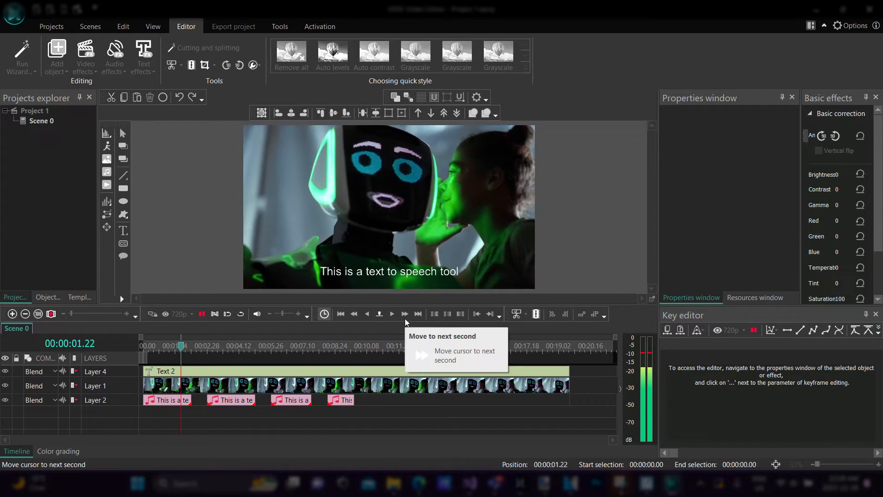
key(space)
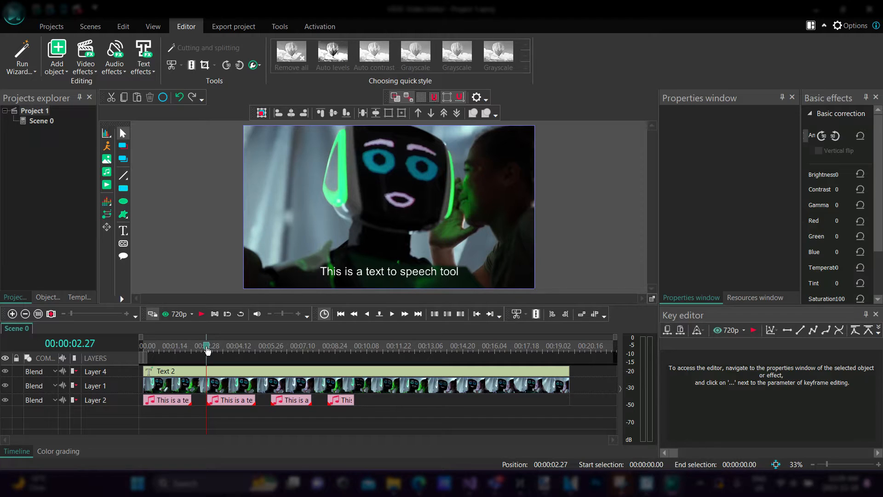
drag(207, 349, 123, 350)
key(space)
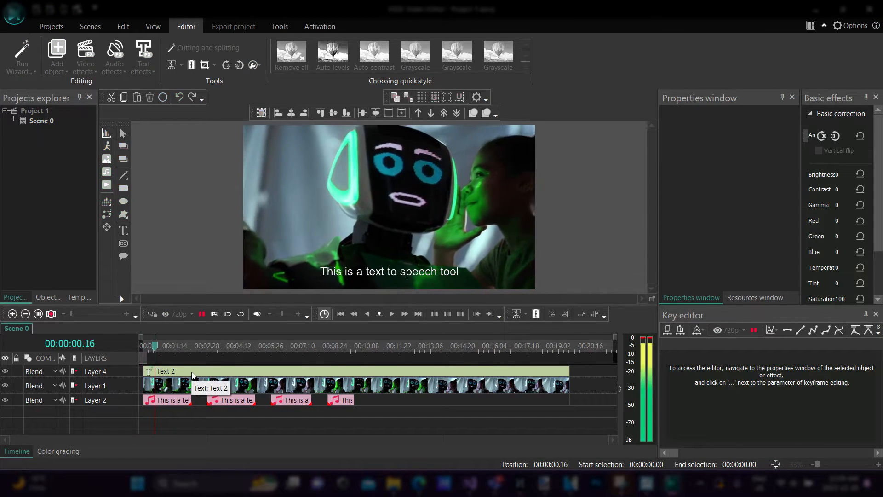
key(space)
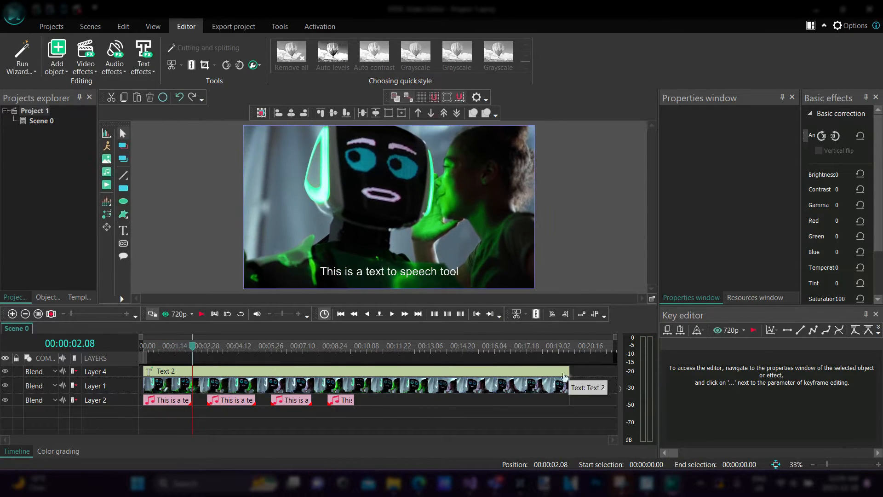
click(529, 371)
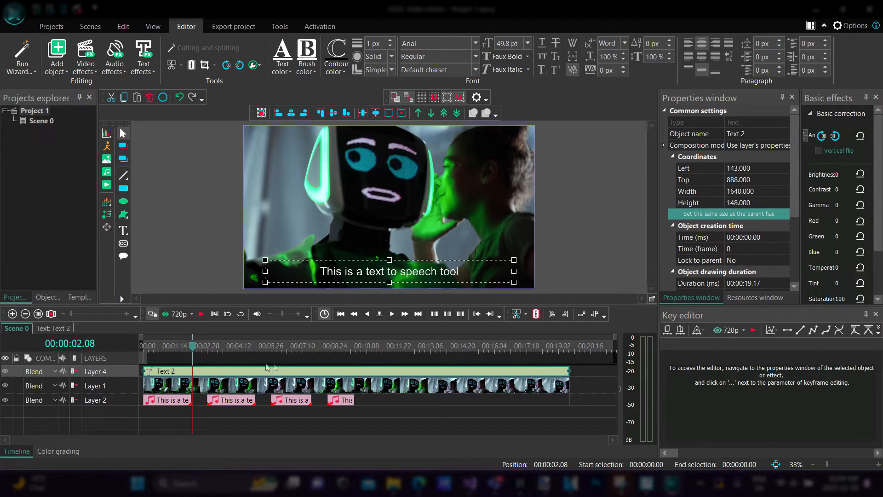
drag(569, 371, 143, 352)
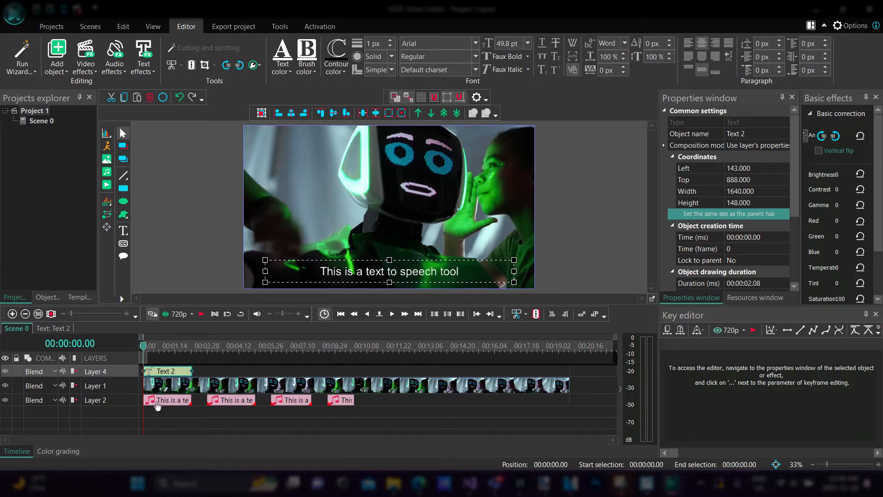
- Play the timeline from the start to check the first caption's timing and hear the second speech part
key(space)
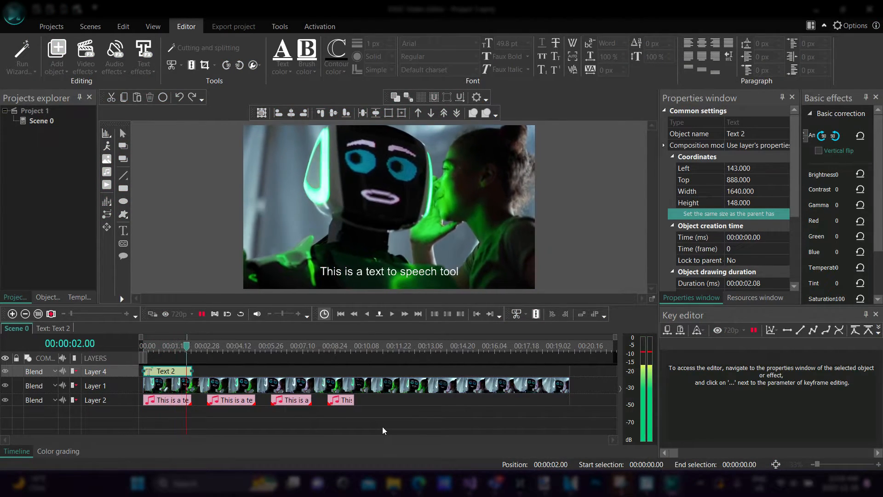
key(space)
drag(218, 346, 136, 348)
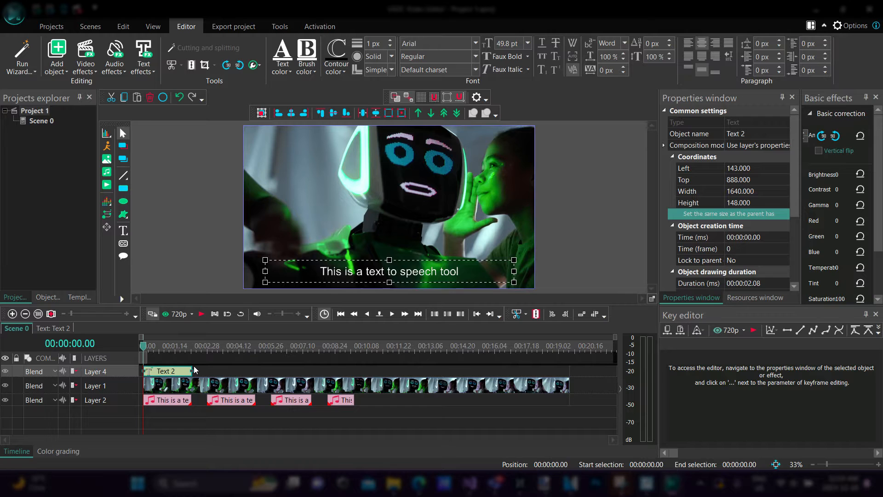
key(space)
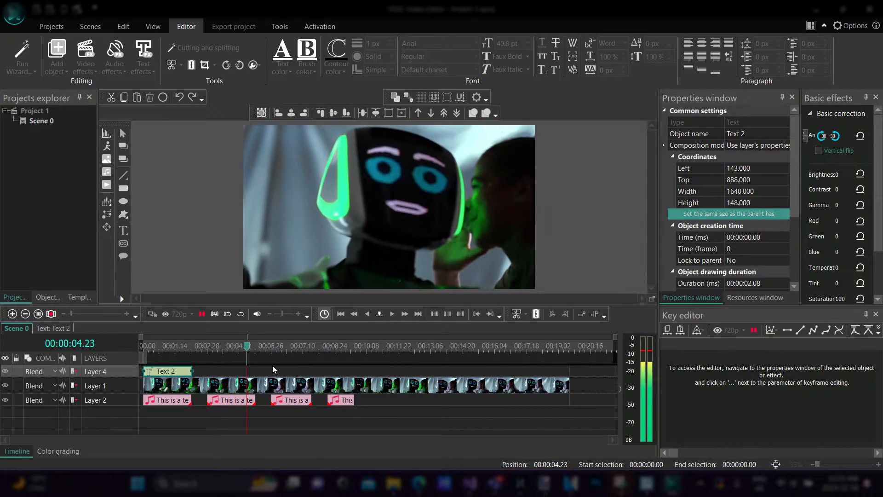
key(space)
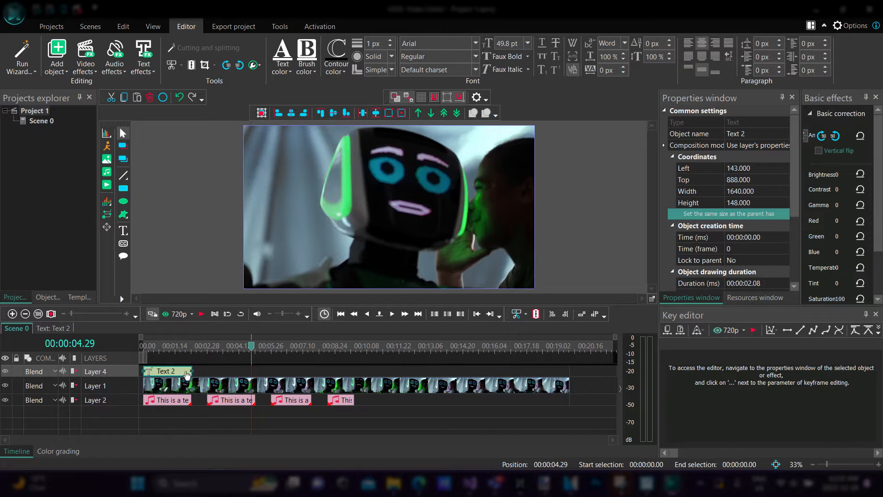
- Place a copy of the first caption on the same layer at 00:00:02.28, aligned with the second speech part
click(213, 372)
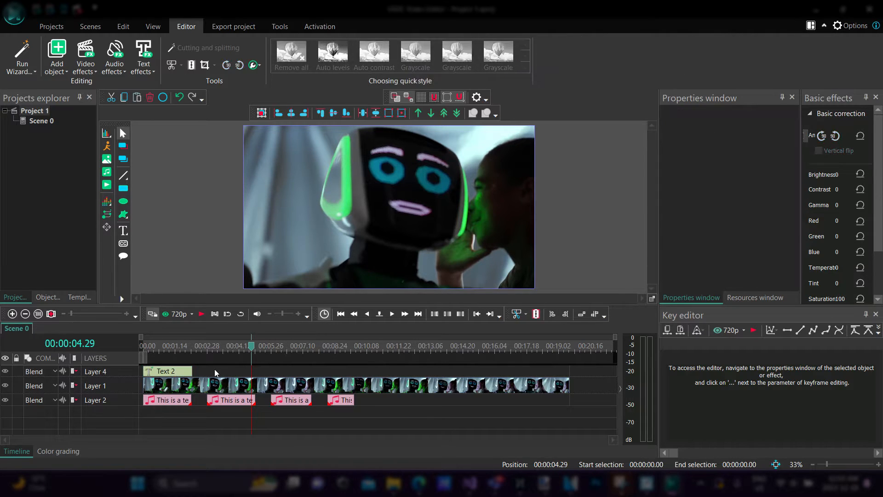
key(ctrl+v)
drag(273, 373, 229, 385)
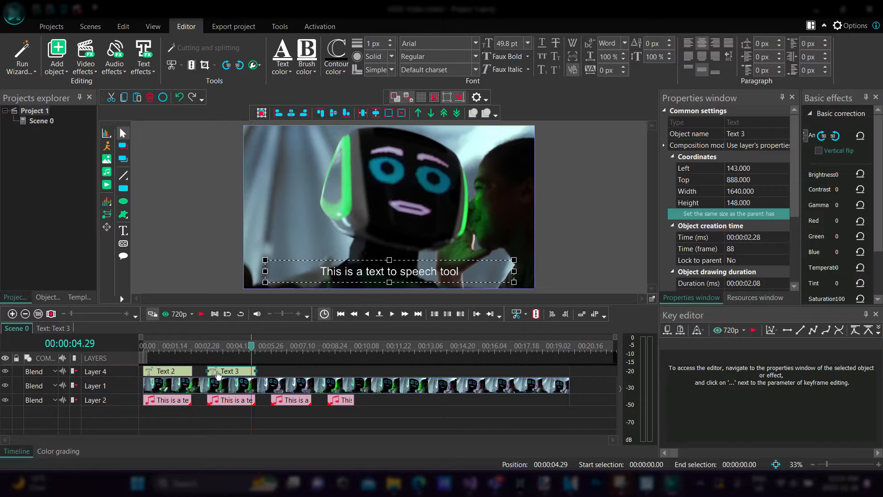
- Replay the second speech part and replace the second caption's text with "I will say whatever you type"
drag(252, 347, 206, 348)
key(space)
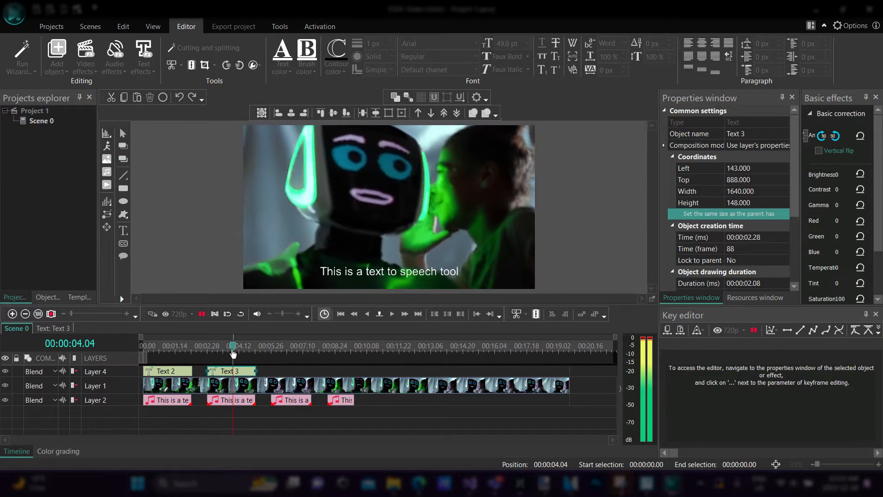
key(space)
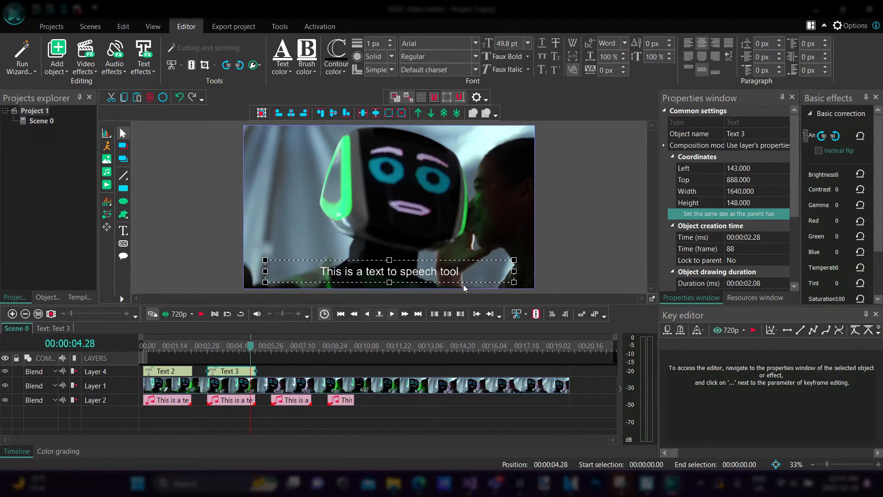
double_click(309, 270)
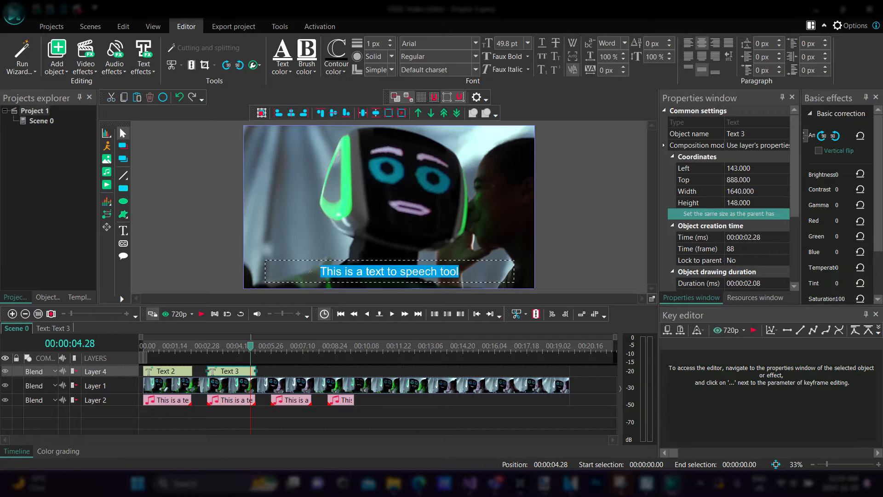
text(I will say wha)
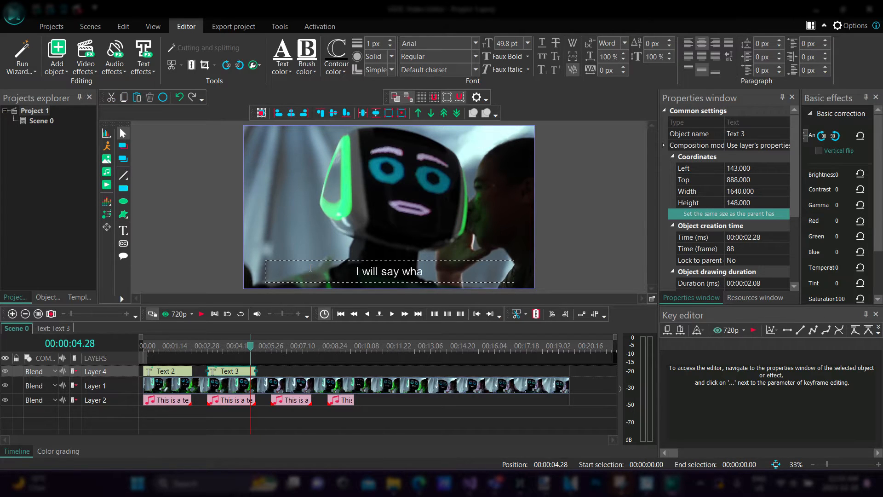
text(tever you type)
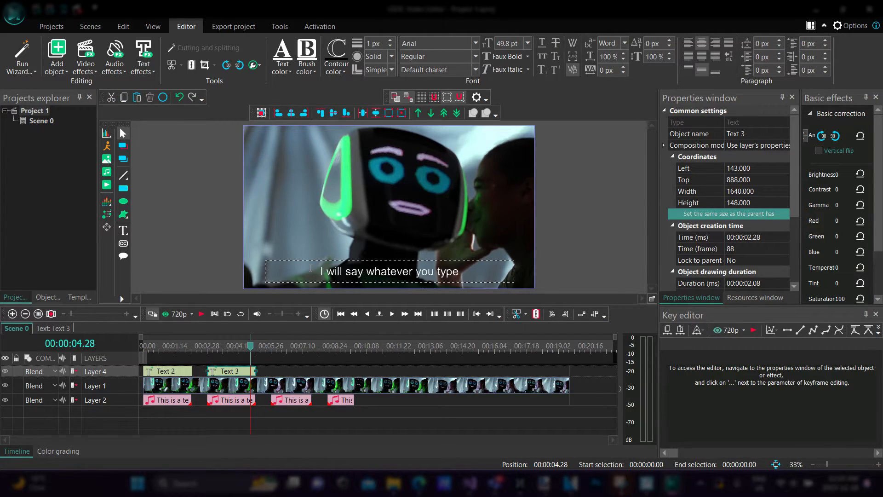
click(435, 406)
- Play back the first two captions and place a copy of the second over the third speech part at 00:00:05.26, trimmed to 00:00:01.26
click(169, 345)
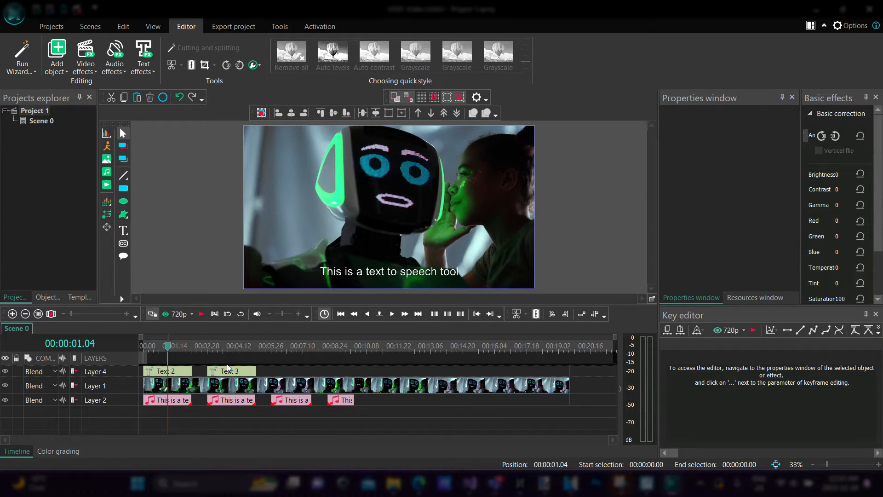
key(space)
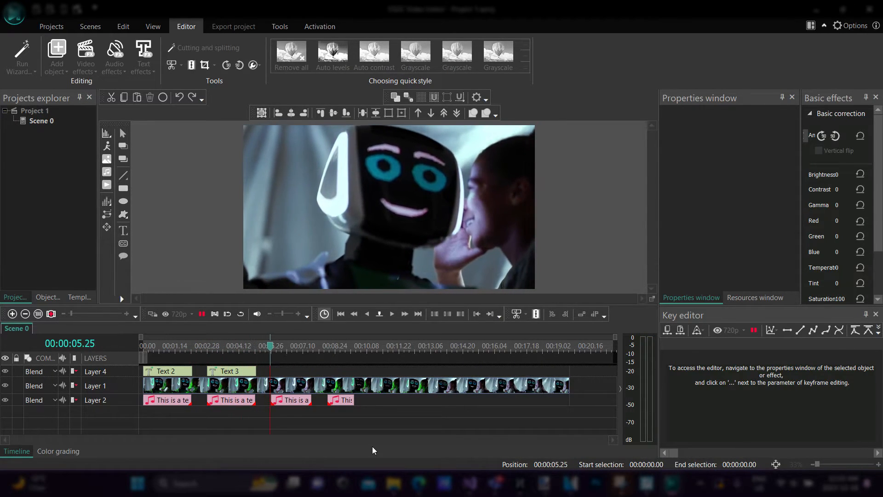
click(233, 372)
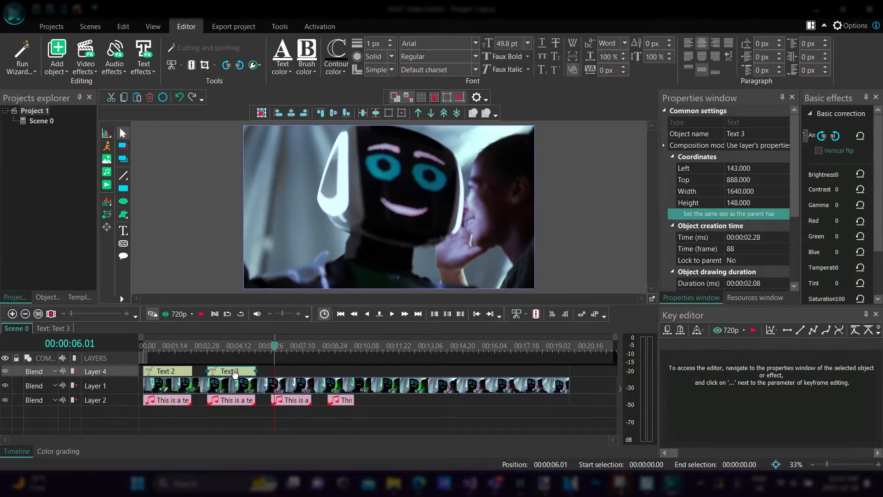
click(282, 368)
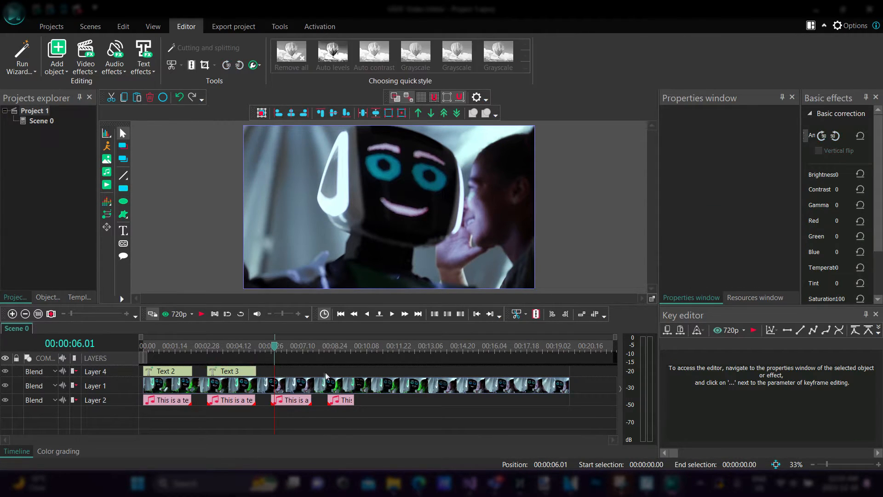
key(ctrl+v)
mouse_move(309, 374)
mouse_down()
mouse_move(304, 383)
mouse_move(310, 370)
mouse_up()
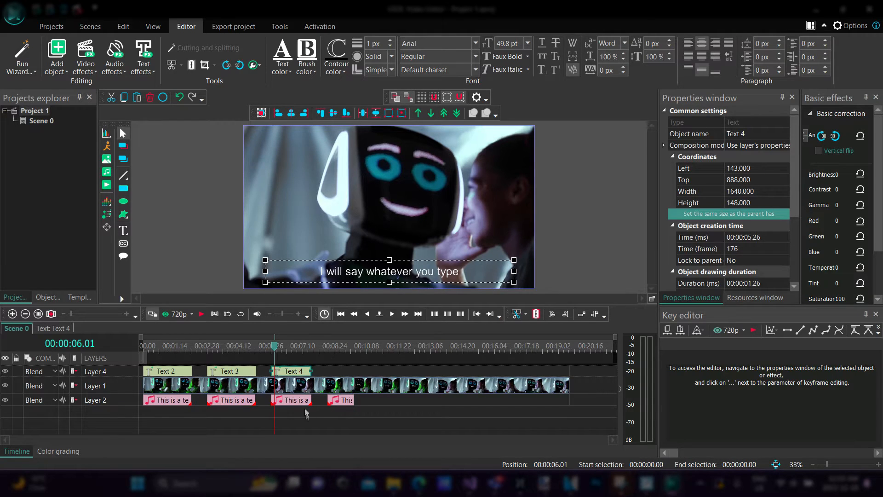
- Play the third speech part to hear its wording and return to Scene 0 at the third caption's start
drag(275, 346, 260, 347)
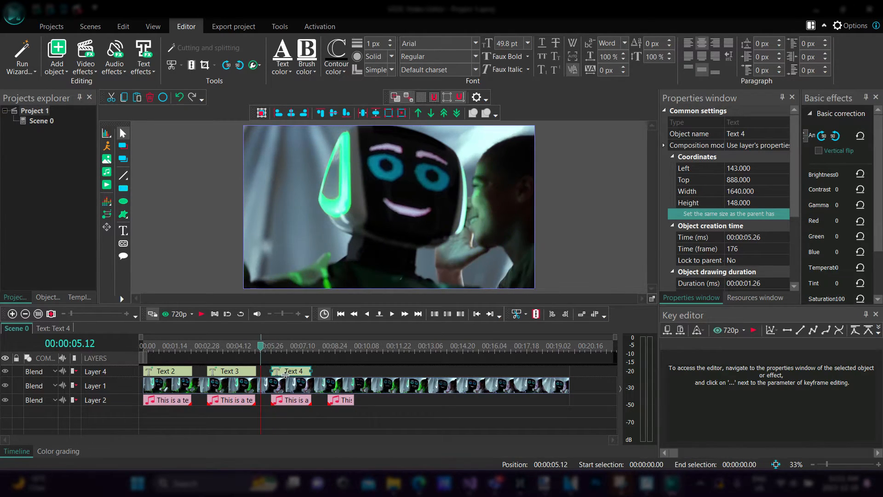
key(space)
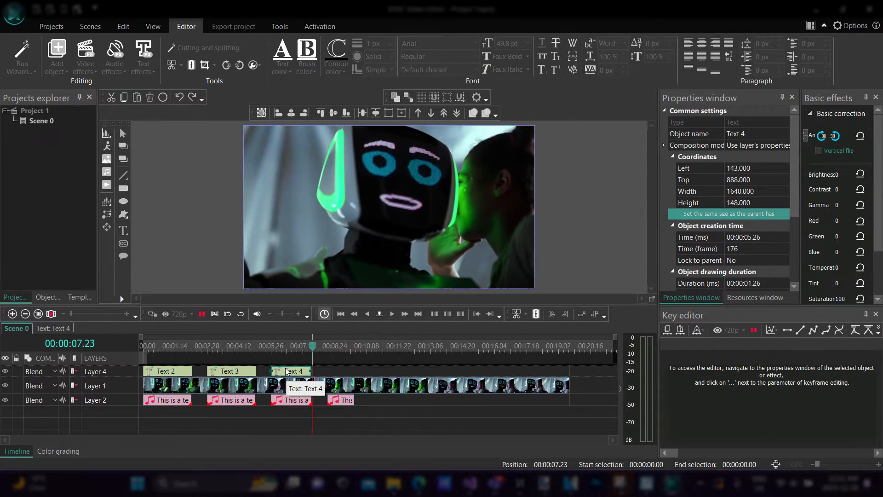
double_click(286, 371)
click(16, 328)
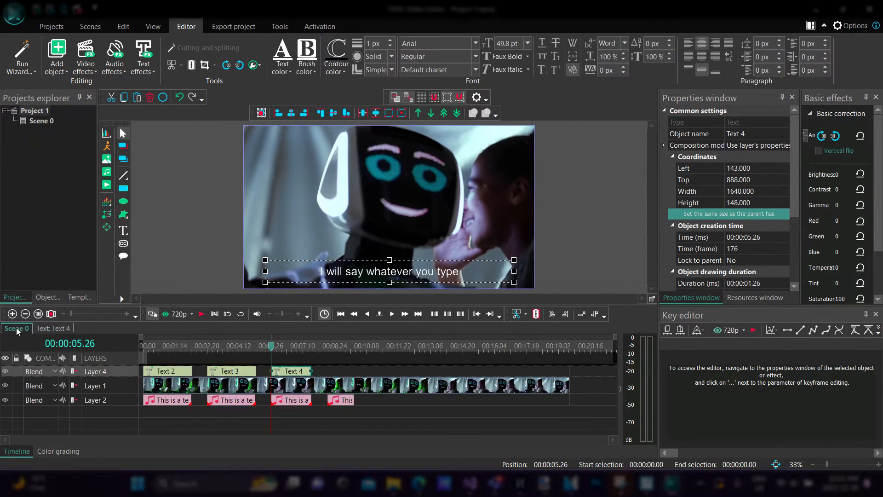
- Replace the third caption's text with "These are subtitles" and deselect it
double_click(453, 271)
key(BackSpace)
key(BackSpace)
key(BackSpace)
key(BackSpace)
key(BackSpace)
key(BackSpace)
key(BackSpace)
key(BackSpace)
key(BackSpace)
key(BackSpace)
key(BackSpace)
key(BackSpace)
key(BackSpace)
key(BackSpace)
key(BackSpace)
key(BackSpace)
key(BackSpace)
key(BackSpace)
key(BackSpace)
key(BackSpace)
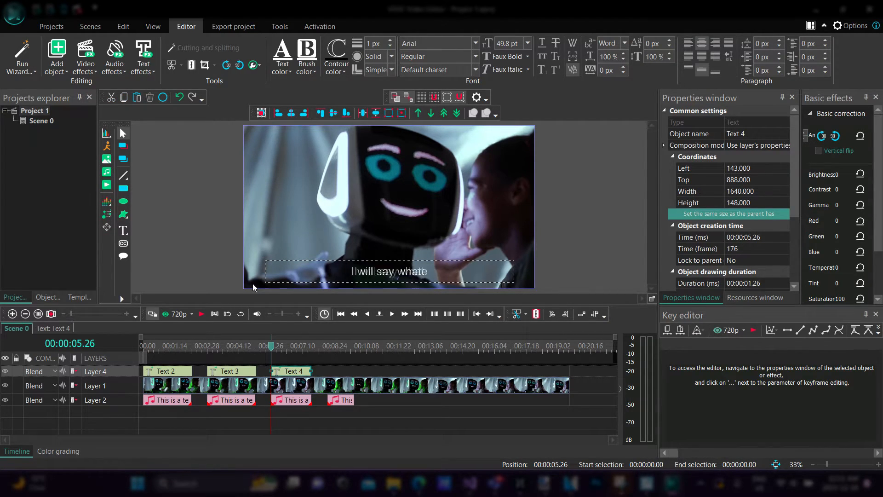
text(These a)
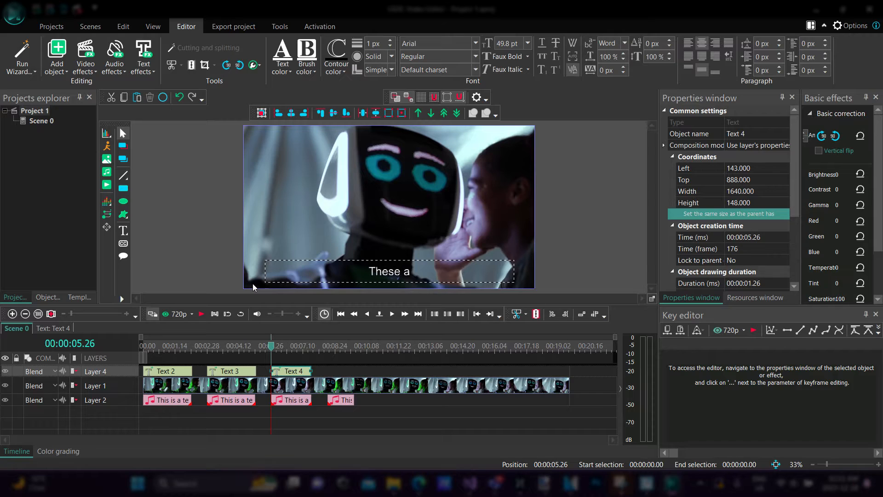
text(re subtitles)
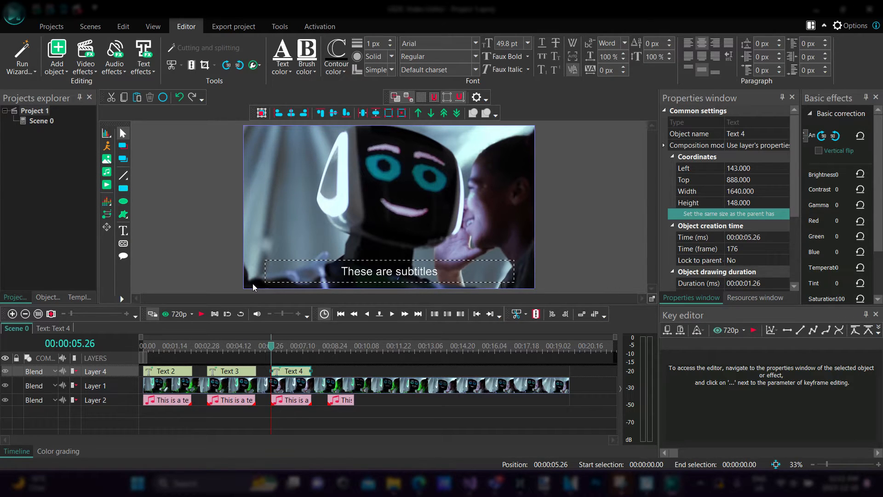
click(331, 370)
- Play through the fourth speech part and place a copy of the third caption over it at 00:00:08.14, trimmed to 00:00:01.07
key(space)
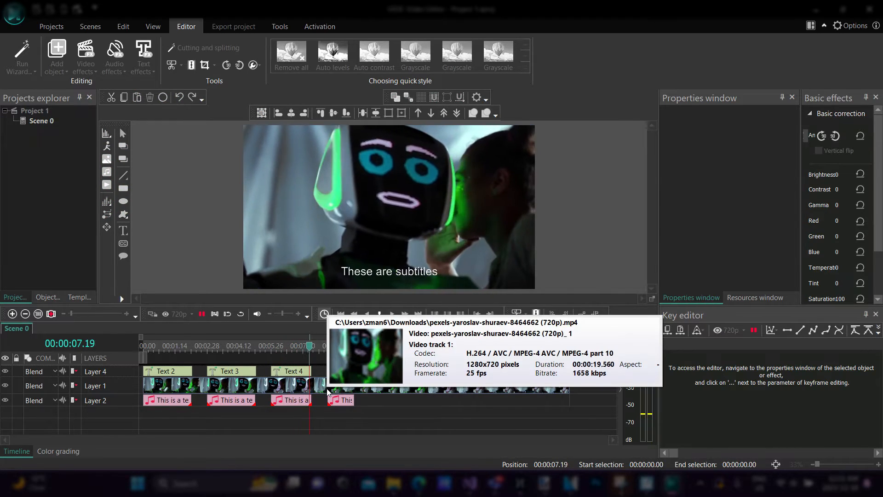
click(289, 372)
key(ctrl+c)
key(ctrl+v)
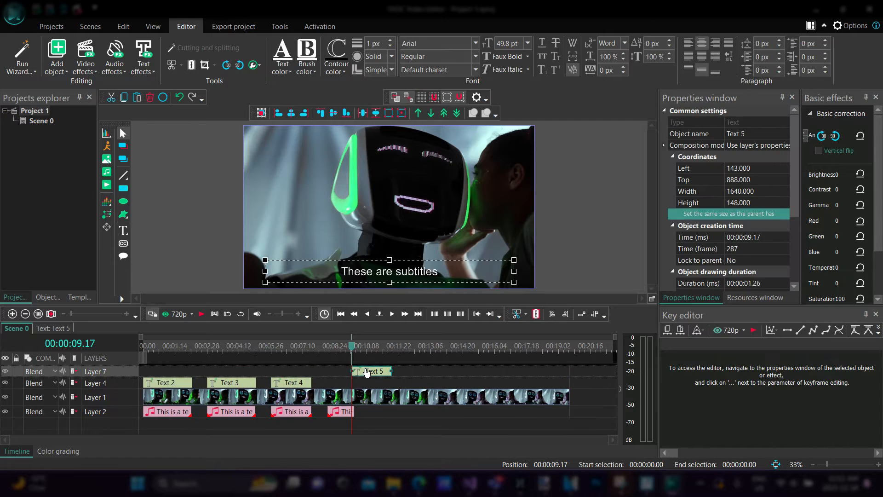
drag(345, 386, 358, 370)
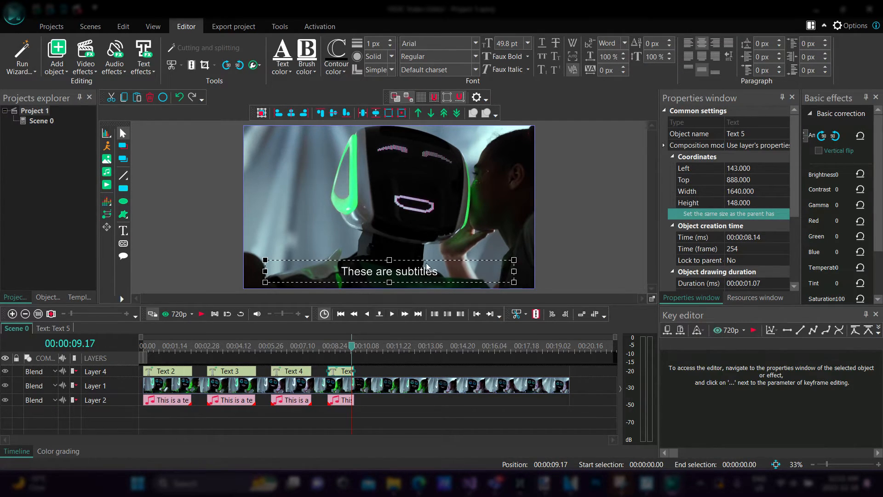
- Replace the fourth caption's text with "Have a nice day!" and deselect it
drag(438, 271, 259, 264)
text(Have)
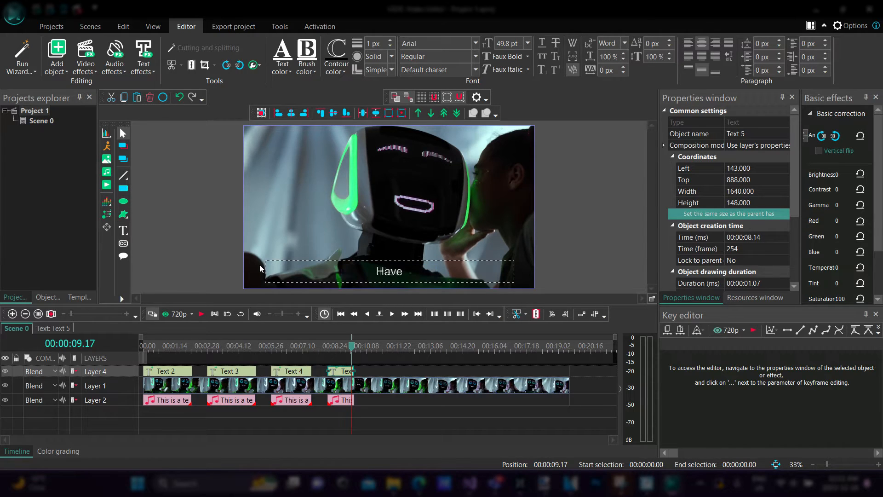
text( a nice day!)
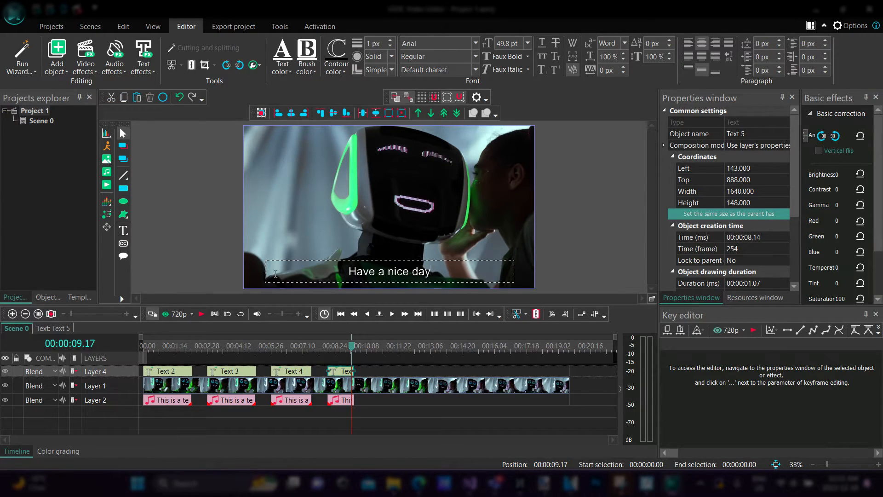
click(371, 417)
- Play the whole timeline from the start to check all four captions against the speech
drag(352, 346, 141, 347)
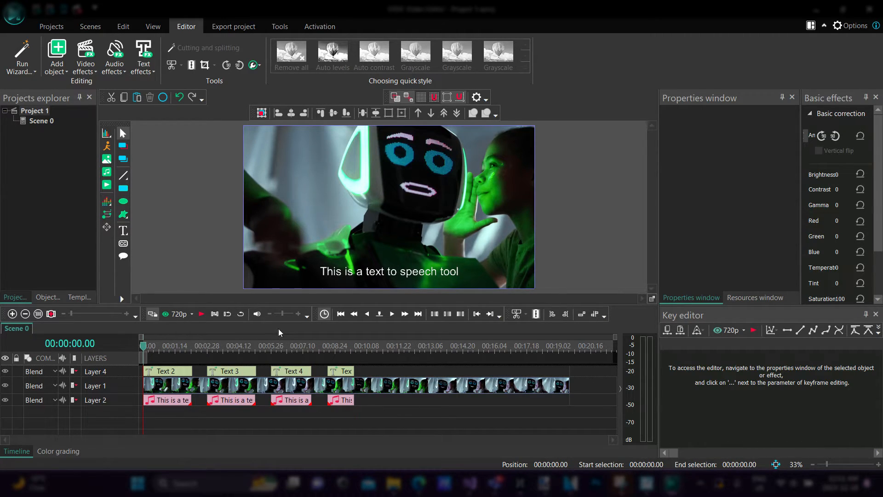
key(space)
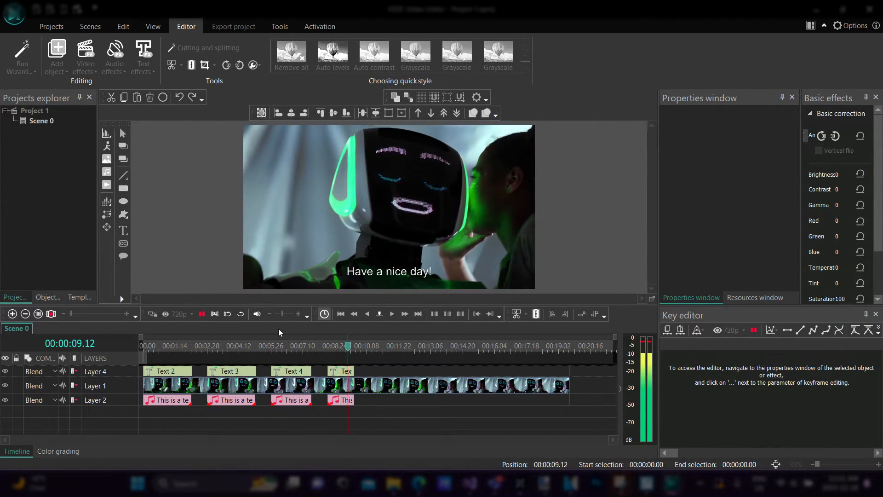
key(space)
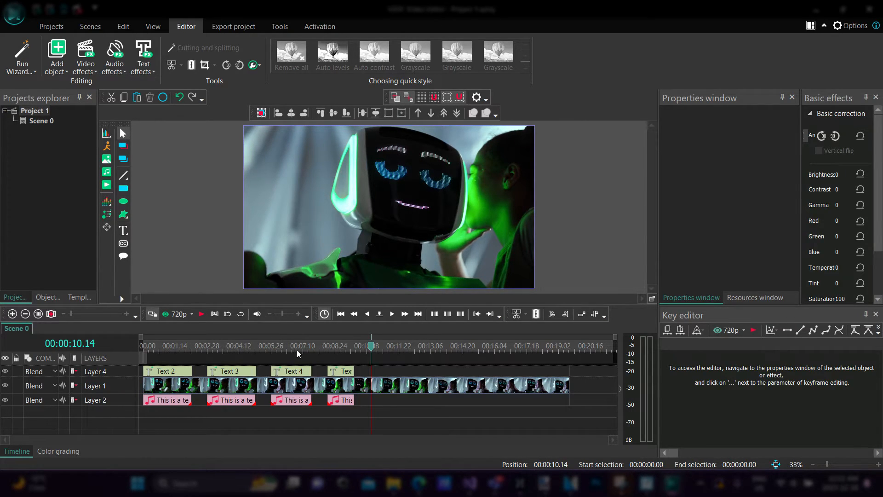
click(343, 400)
click(305, 402)
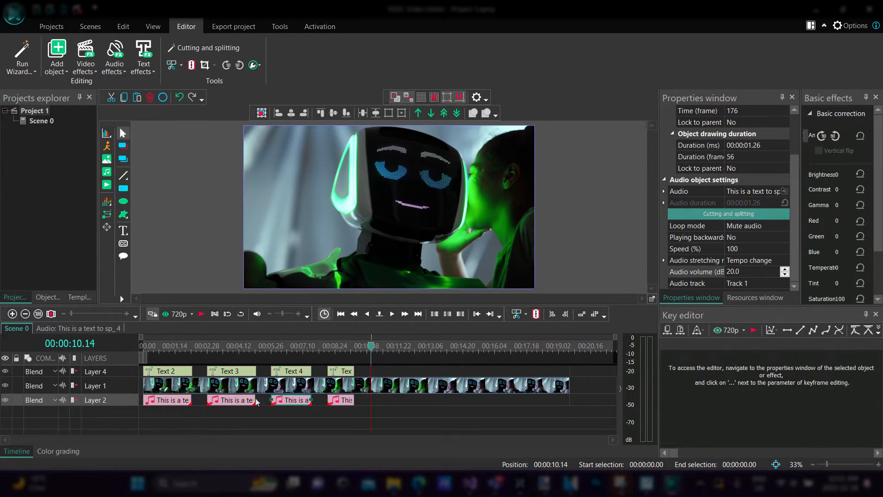
click(245, 403)
click(169, 404)
click(229, 401)
click(291, 404)
- Play the beginning of the timeline and trim the first caption's start to 00:00:00.14, where the speech begins
key(Home)
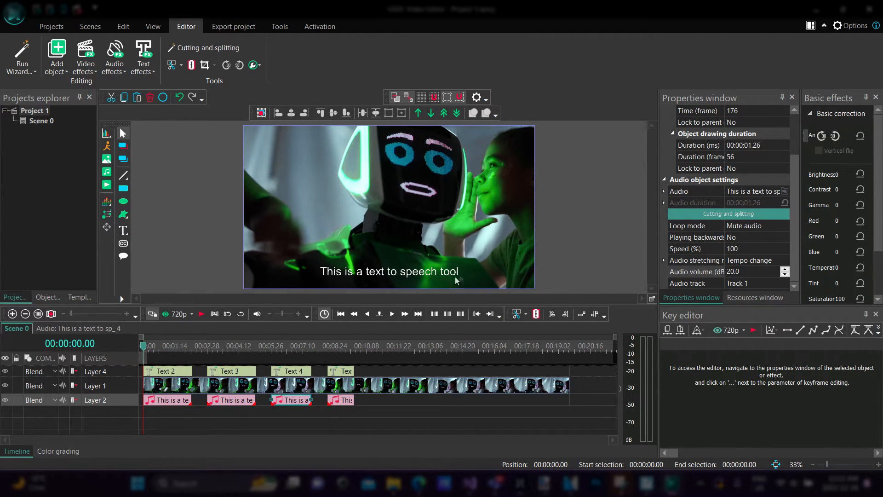
key(space)
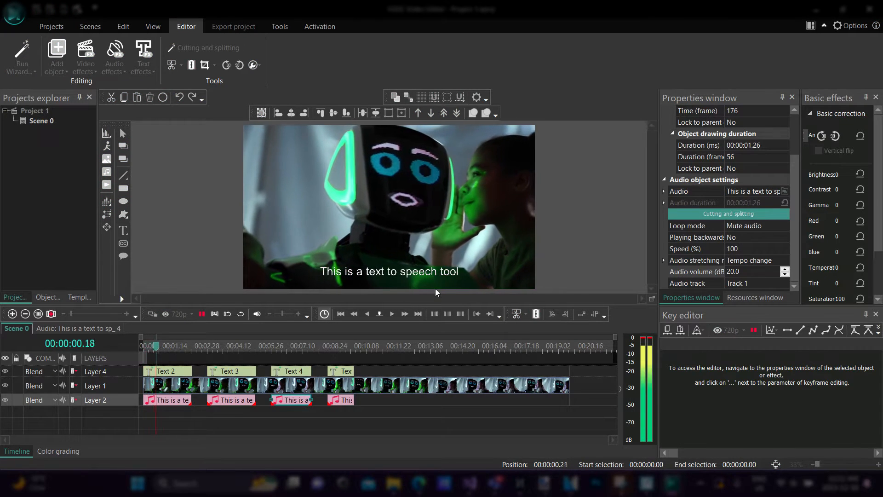
mouse_move(158, 354)
mouse_down()
mouse_move(144, 353)
mouse_move(153, 354)
mouse_up()
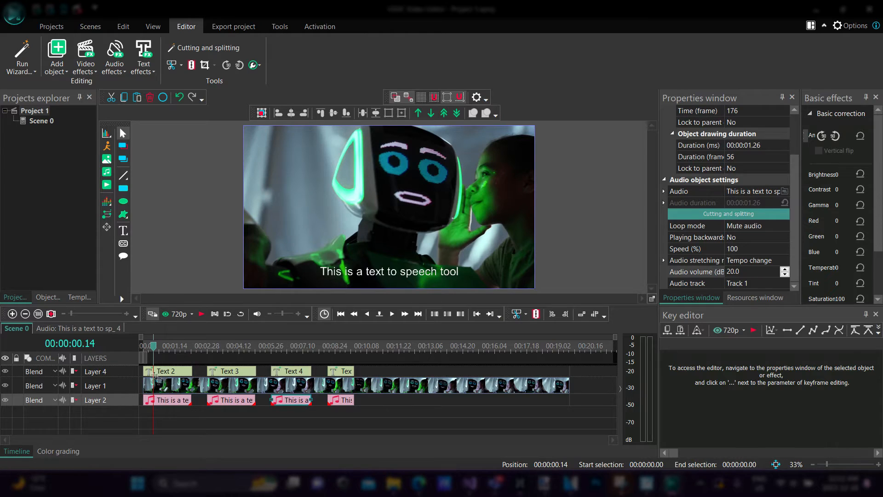
click(148, 372)
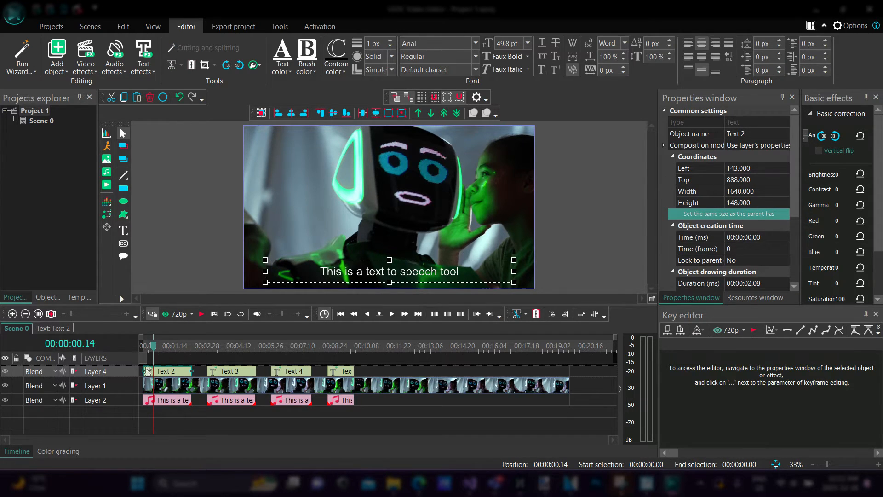
drag(143, 371, 153, 372)
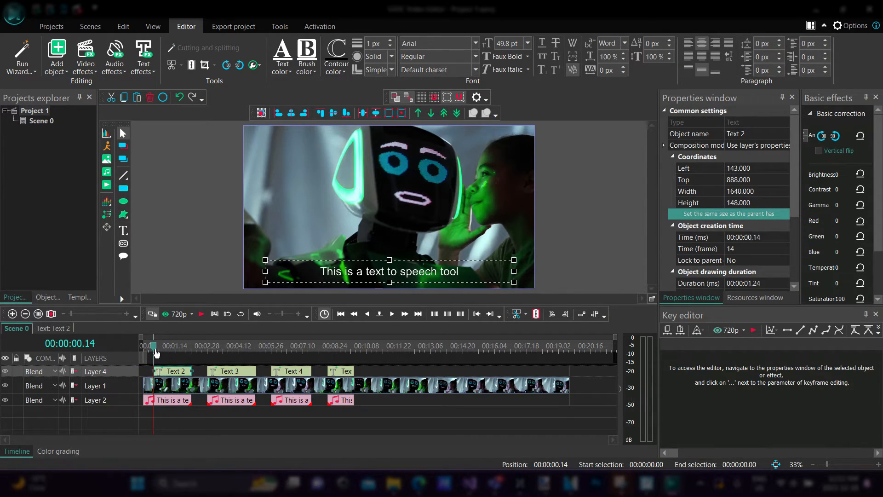
- Play through the first two speech parts and trim the second caption's start to 00:00:03.11
key(space)
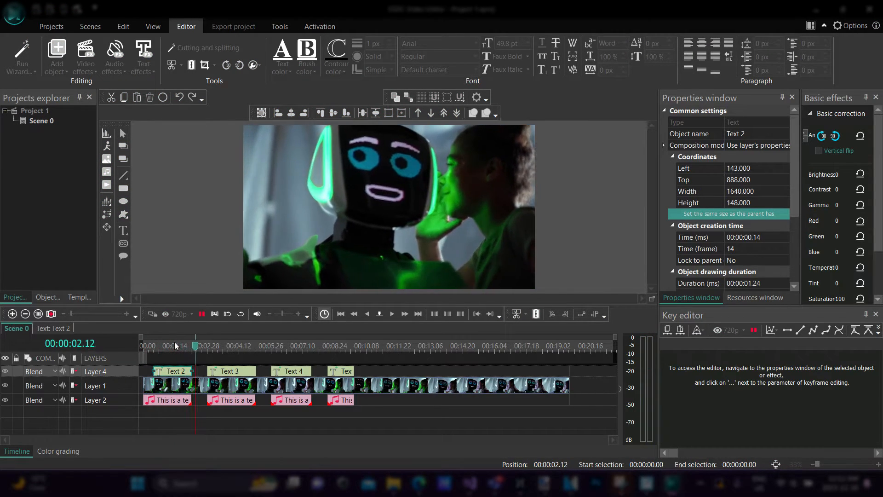
key(space)
click(204, 357)
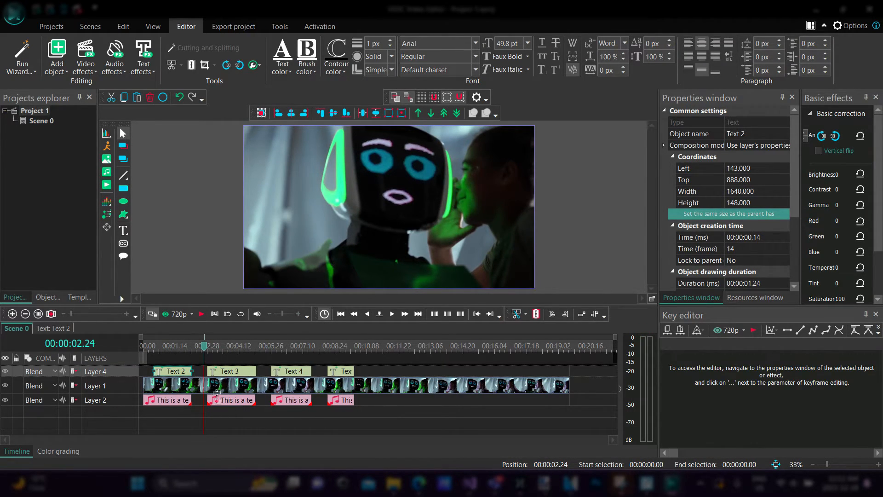
key(space)
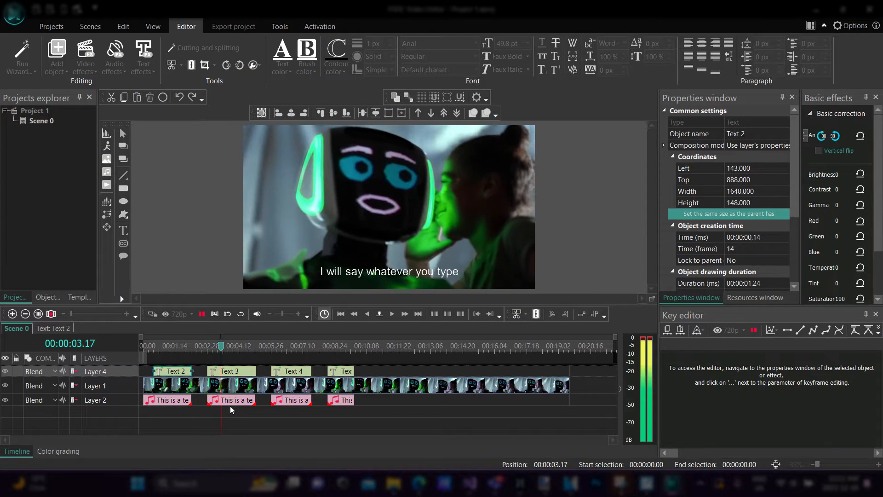
key(space)
drag(226, 351, 220, 351)
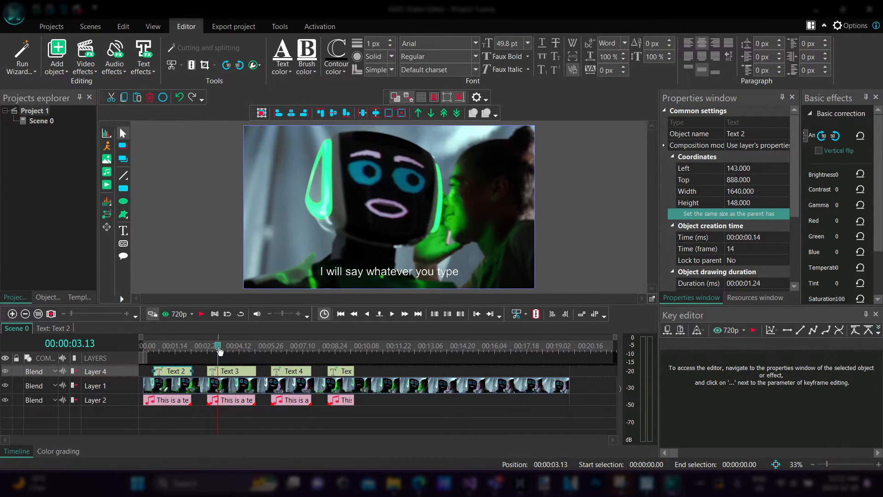
key(space)
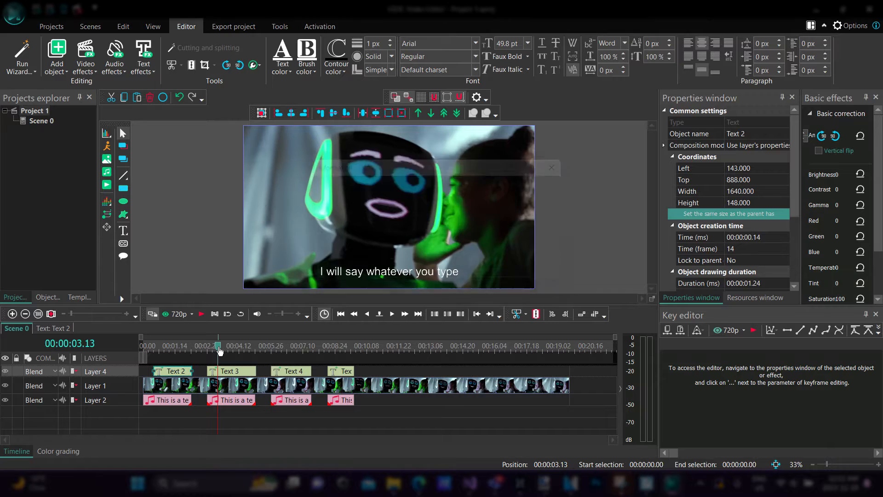
key(space)
drag(225, 351, 216, 372)
click(211, 371)
- Replay the adjusted captions and trim the third caption's start to 00:00:06.05 to match its speech part
key(Home)
key(space)
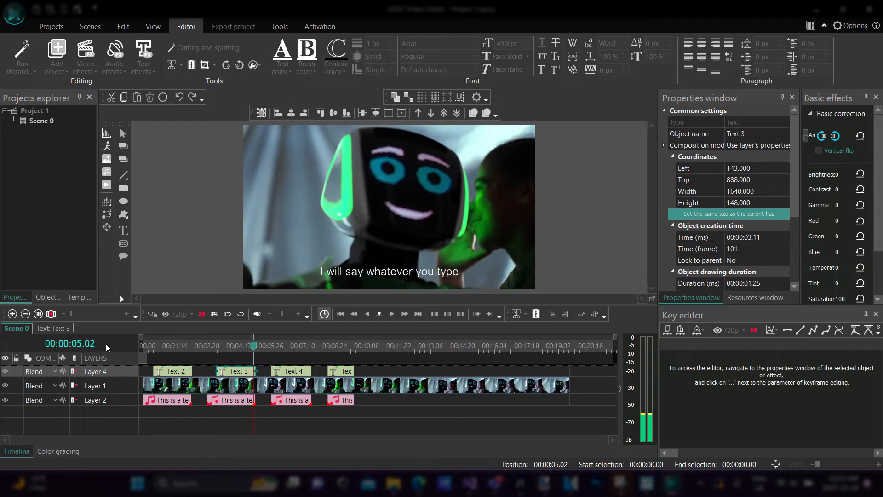
key(space)
click(279, 374)
drag(272, 371, 281, 372)
click(253, 347)
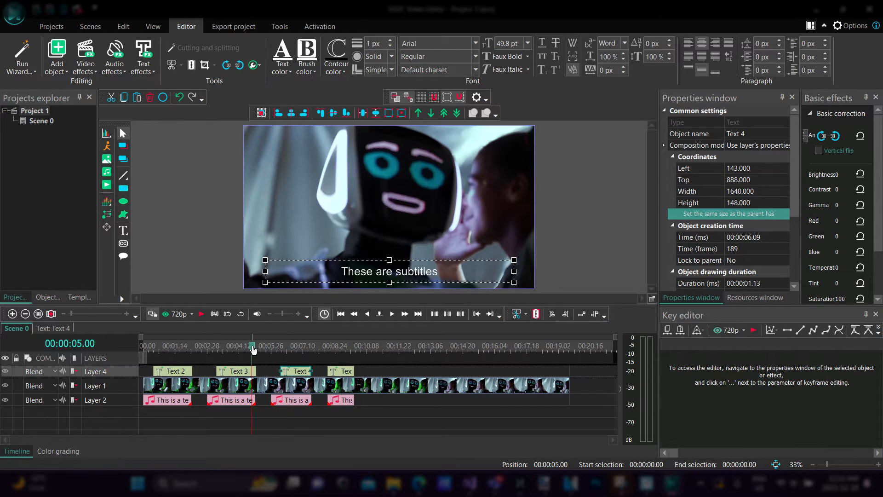
key(space)
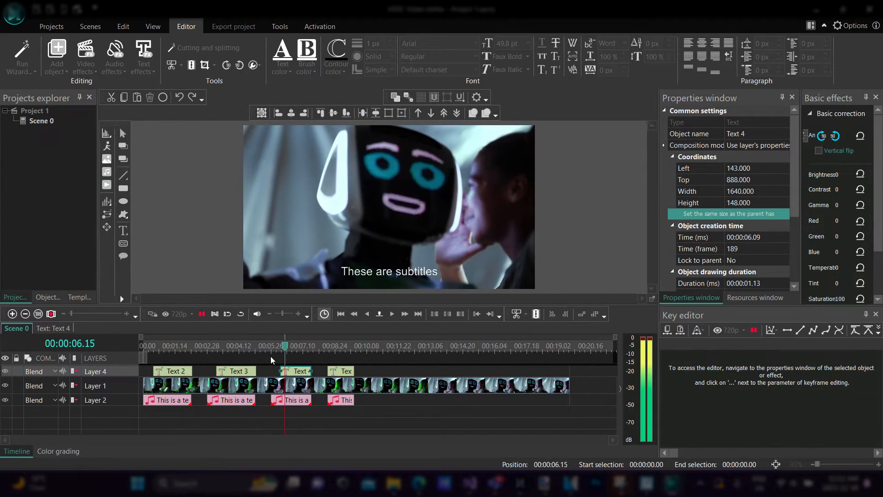
key(space)
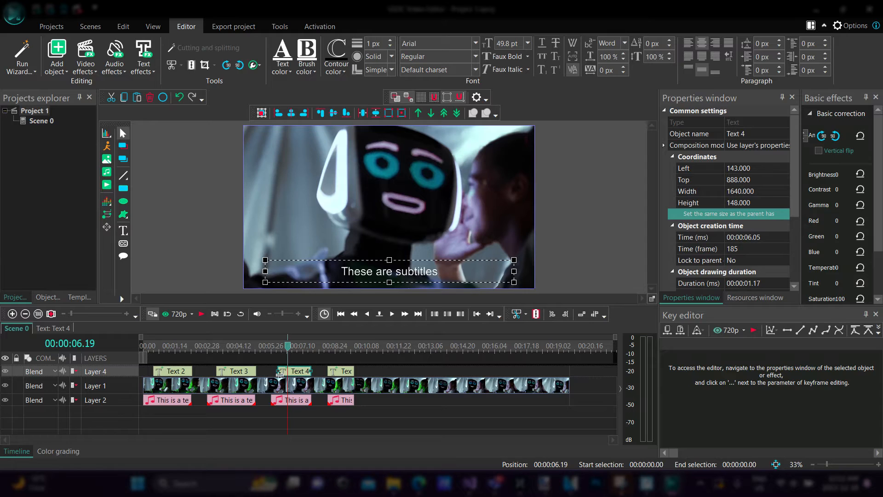
- Replay the third and fourth captions and the whole timeline from the start to check the timing against the speech
drag(288, 350, 269, 350)
key(space)
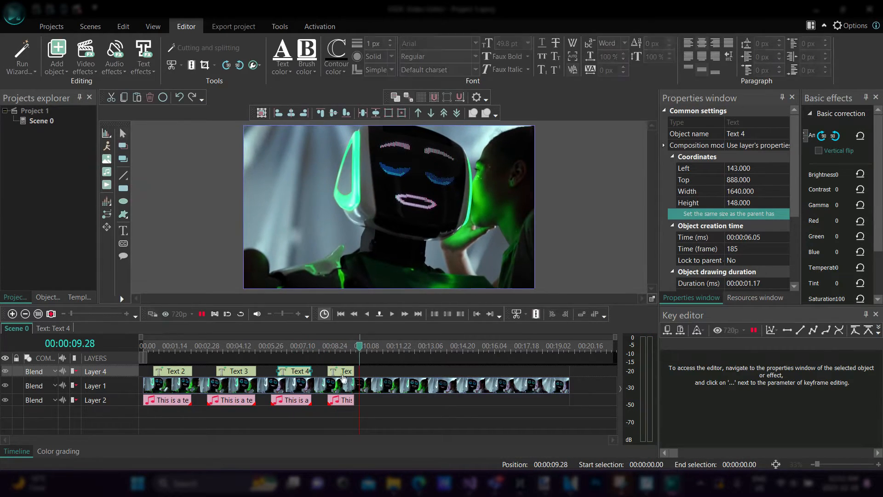
key(space)
drag(362, 350, 322, 351)
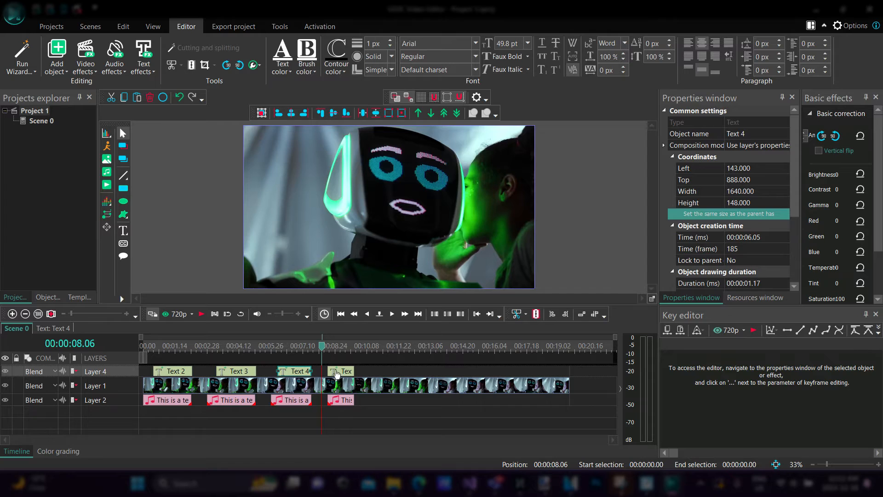
key(space)
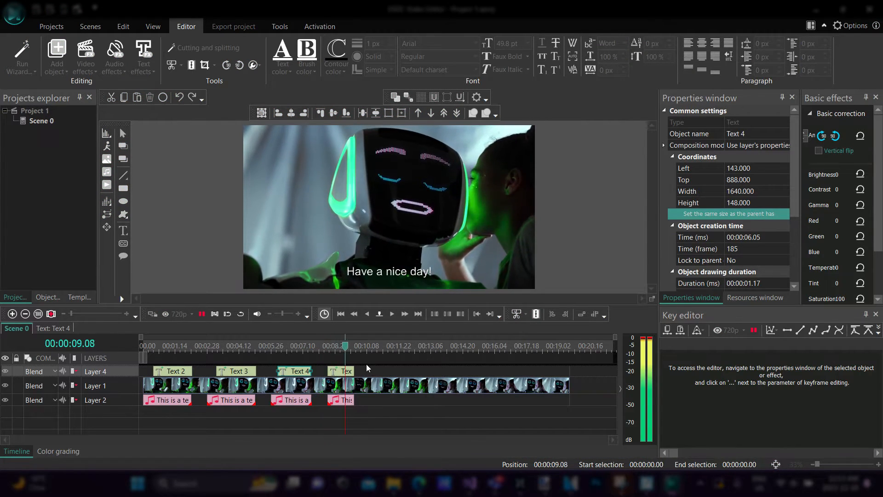
key(space)
key(Home)
key(space)
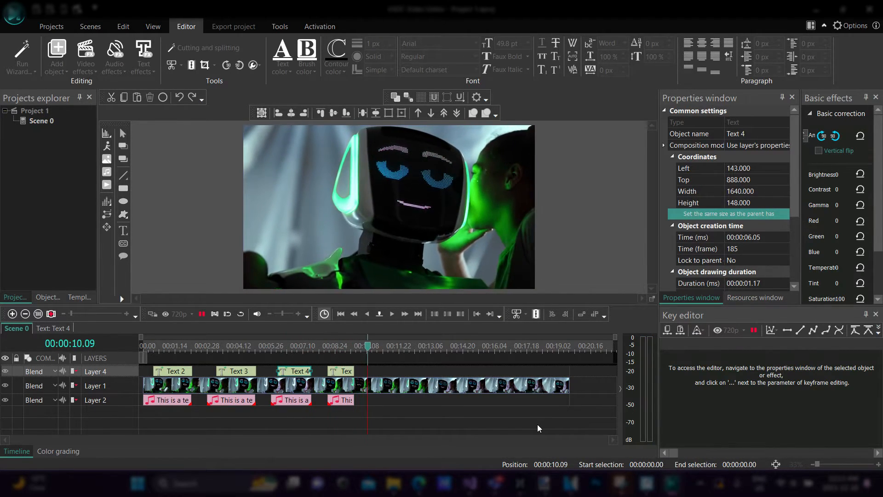
key(space)
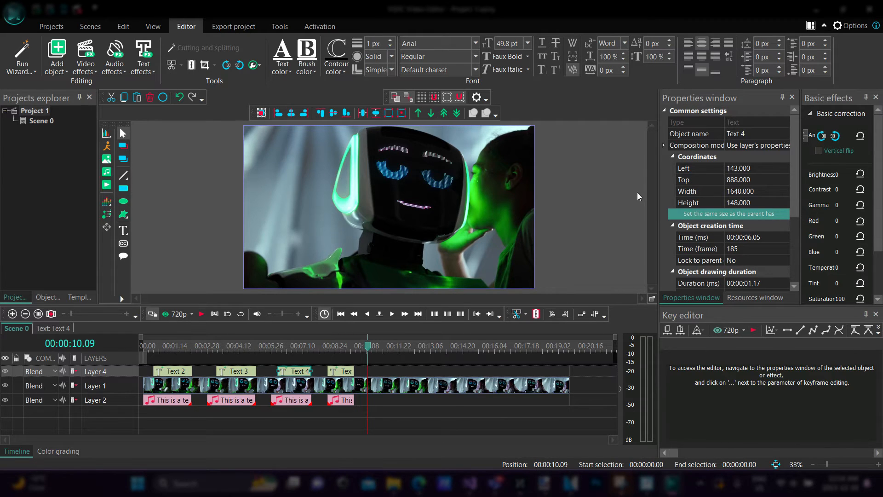
- Switch to the Edge browser and open sounddogs.com
click(419, 483)
click(441, 34)
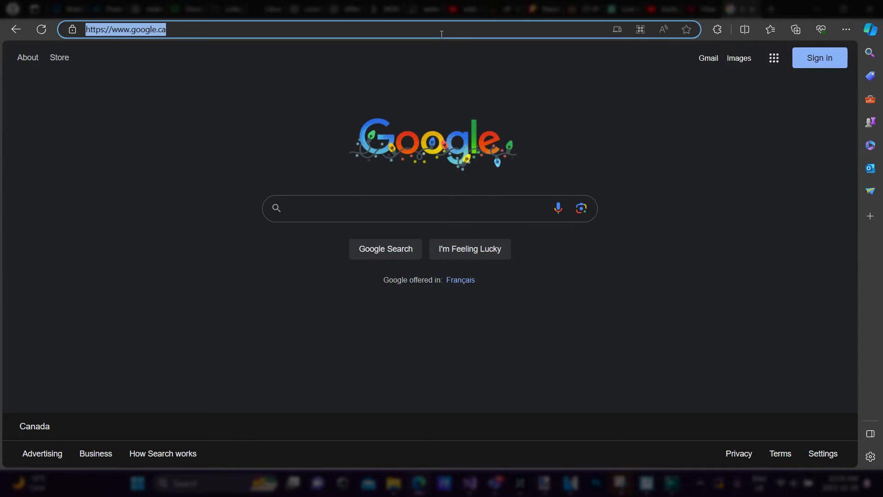
text(sounddogs.com)
key(Return)
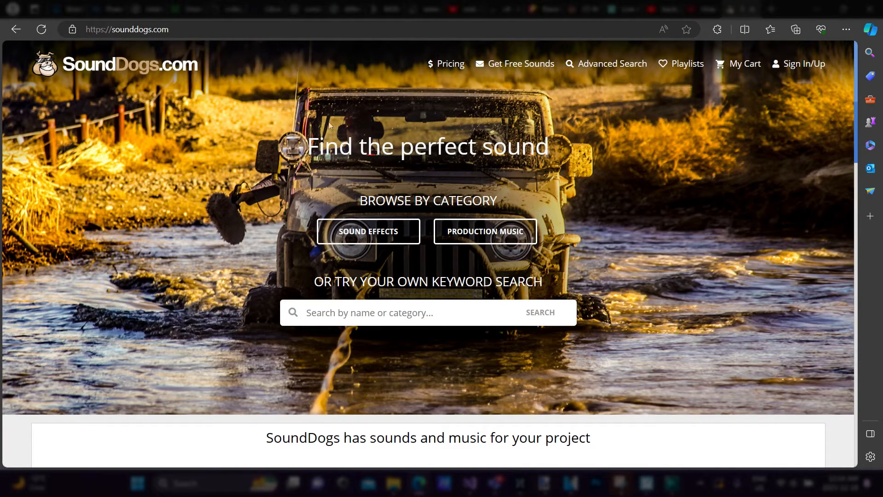
- Search the SoundDogs library for "background music" and skim through the results
click(428, 312)
text(background music)
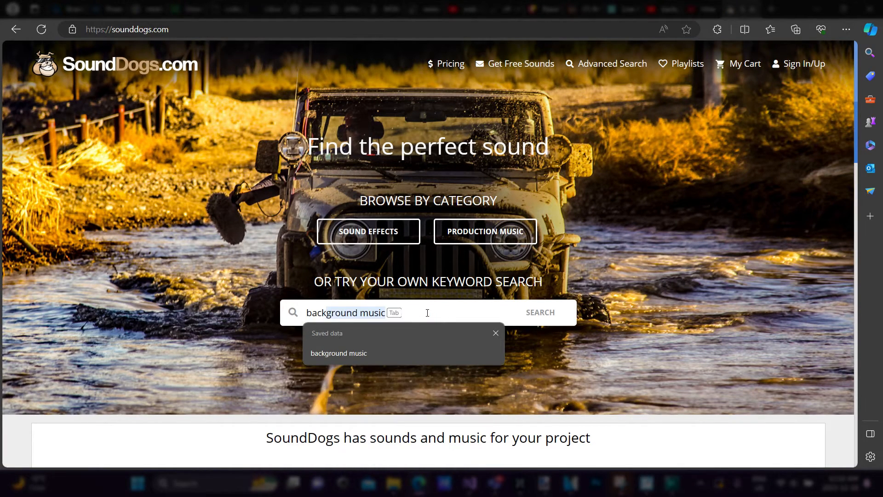
key(Return)
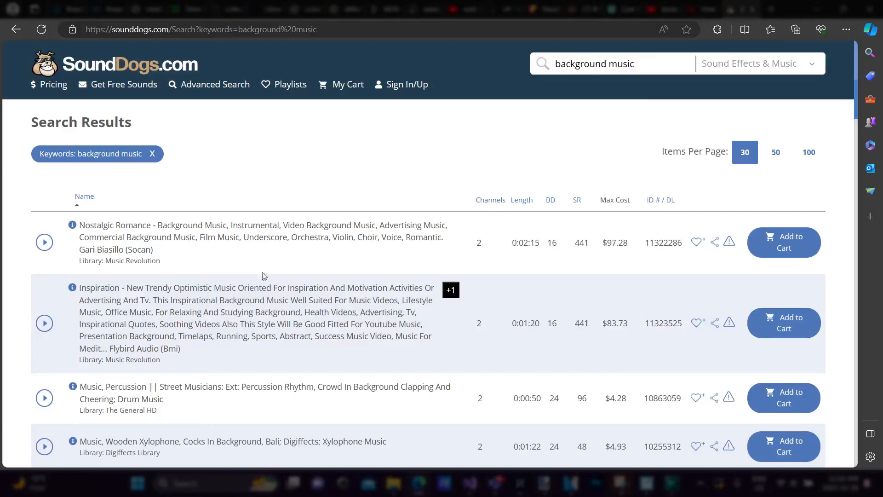
scroll(265, 276, down, 20)
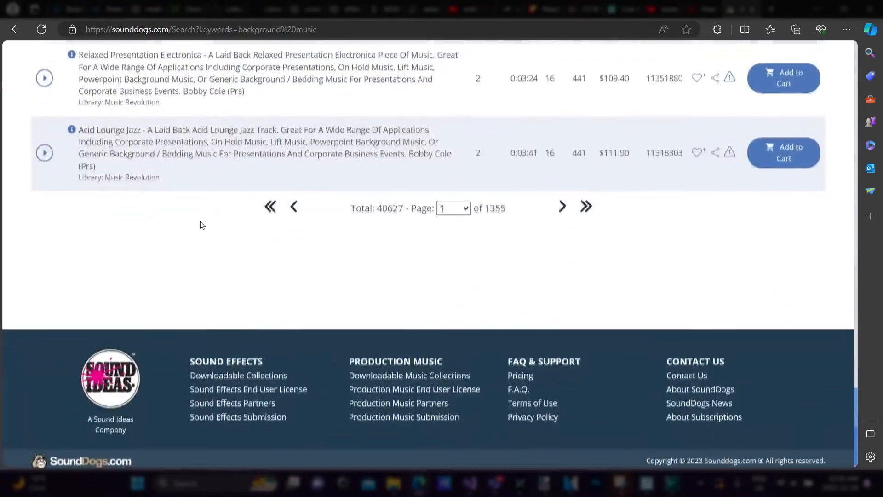
scroll(187, 138, up, 20)
scroll(184, 142, down, 3)
scroll(175, 140, up, 3)
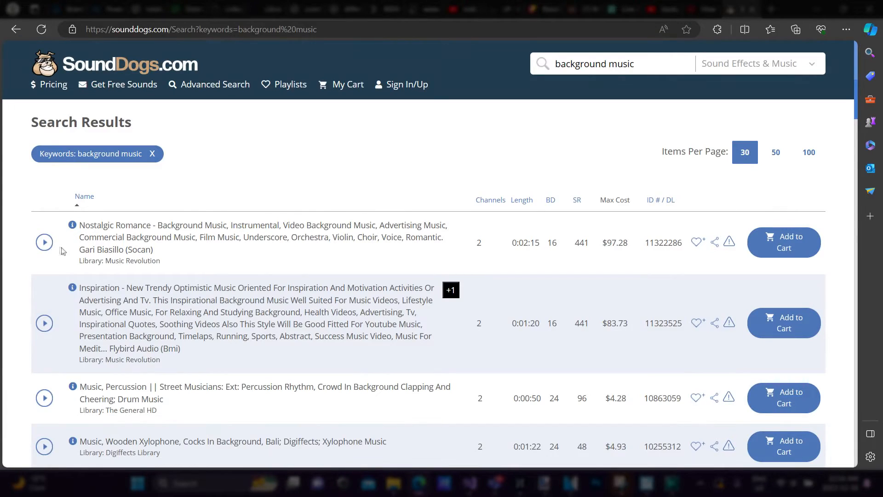
- Listen to a few seconds of the Nostalgic Romance track, pause it and look over the other results
click(45, 242)
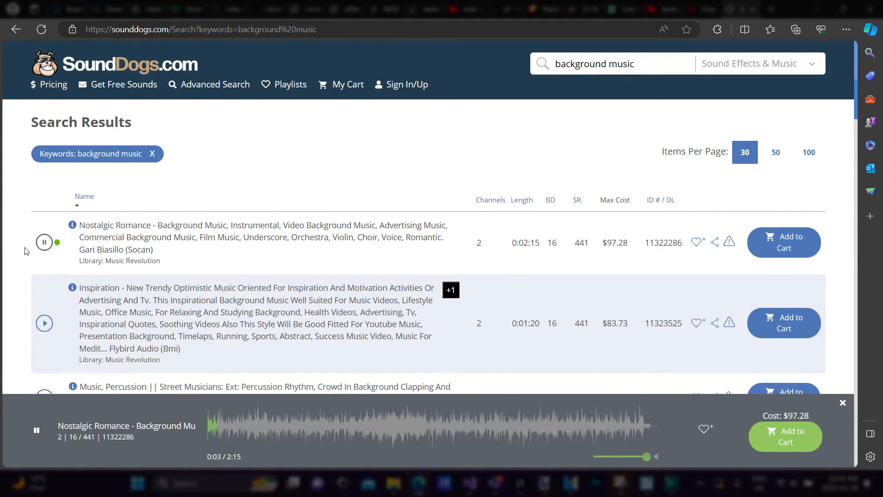
click(44, 243)
scroll(73, 242, down, 10)
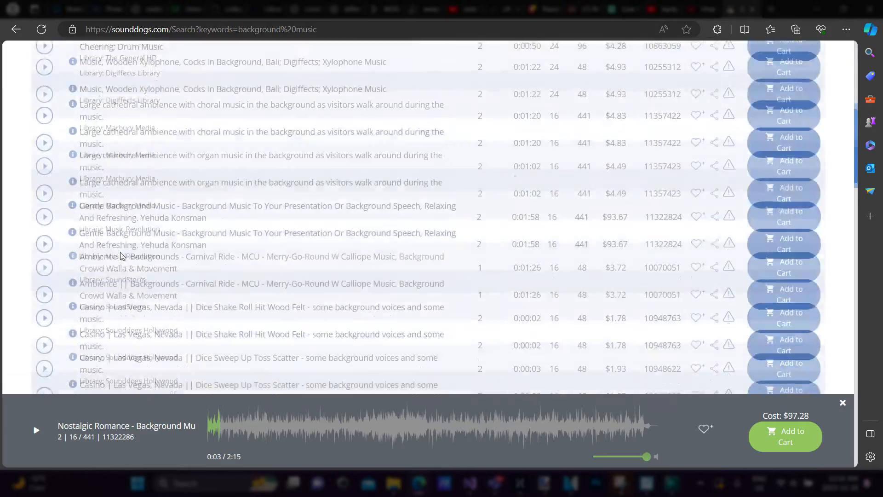
scroll(122, 246, up, 10)
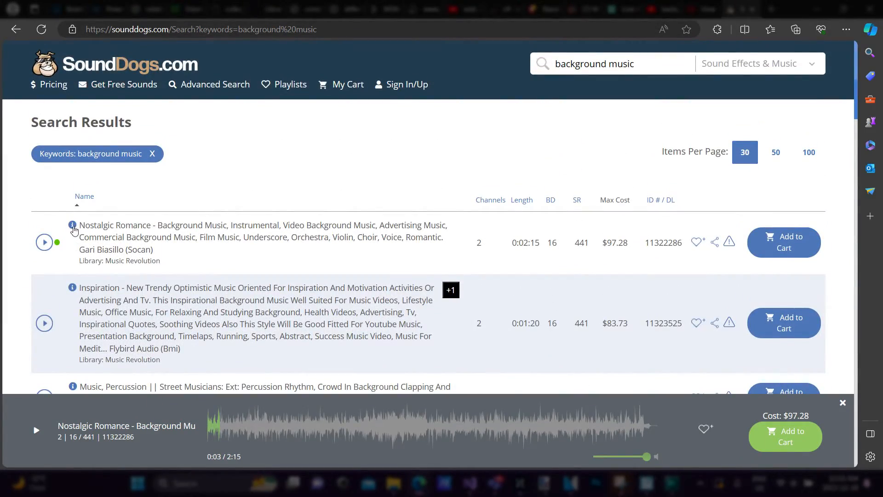
- Download the MP3 preview of the Nostalgic Romance track and show the file in its Downloads folder
click(73, 226)
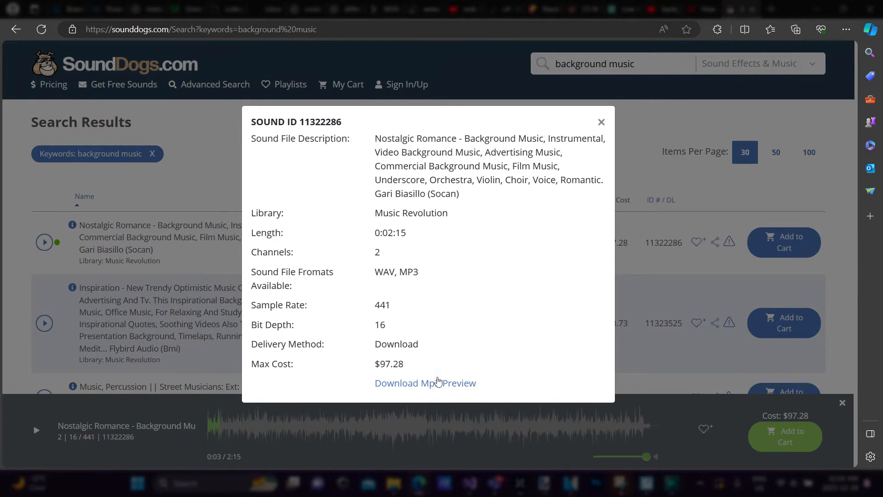
click(448, 384)
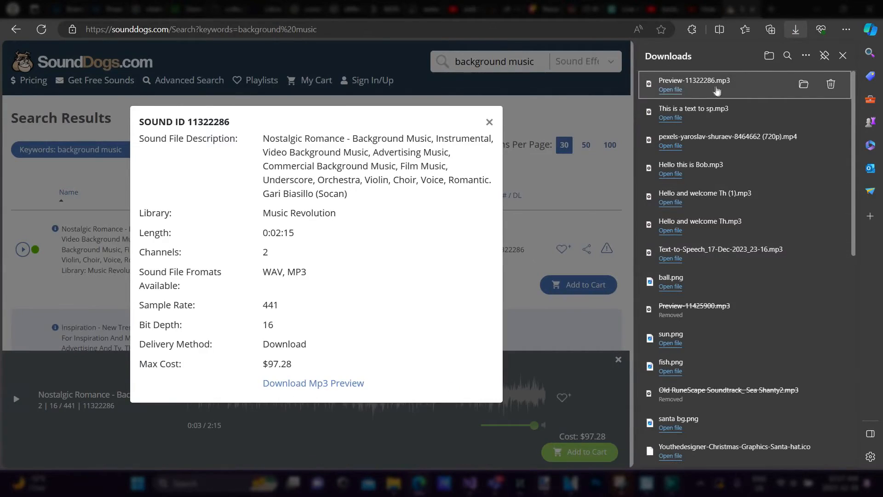
click(804, 85)
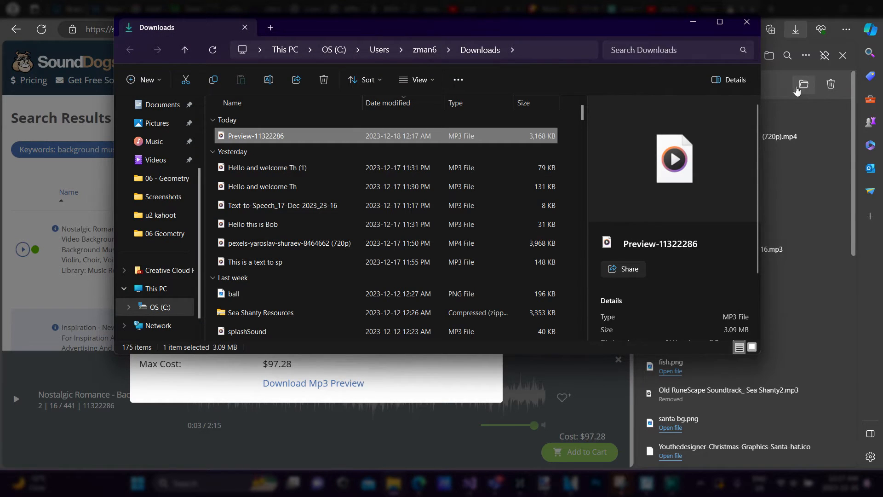
- Switch to VSDC and add Preview-11322286.mp3 from the Downloads folder to a new layer below the speech clips
click(670, 488)
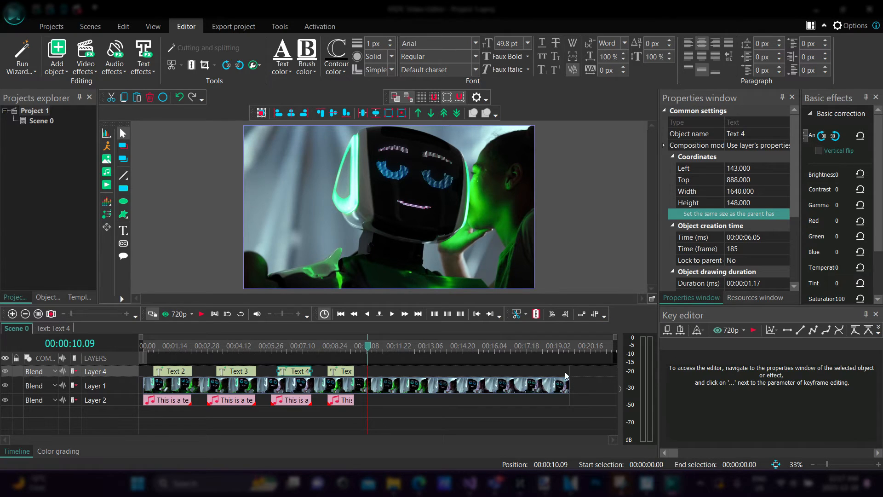
key(alt+Tab)
drag(404, 10, 652, 25)
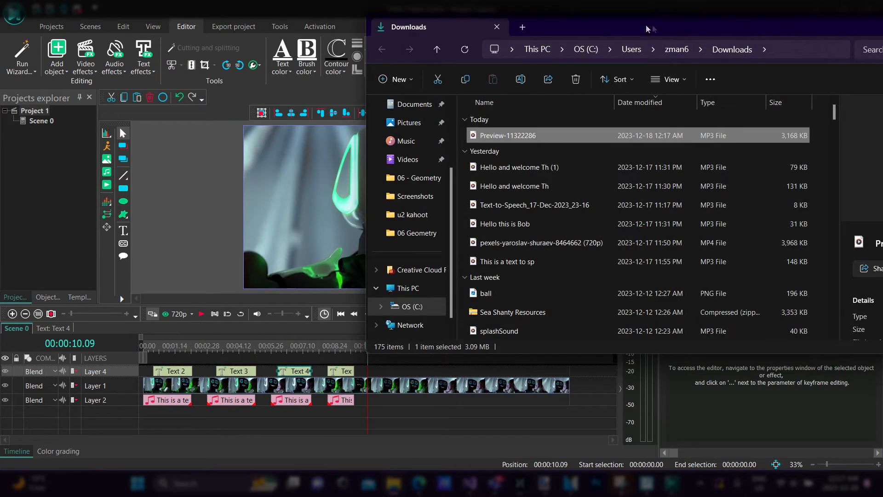
drag(500, 139, 342, 412)
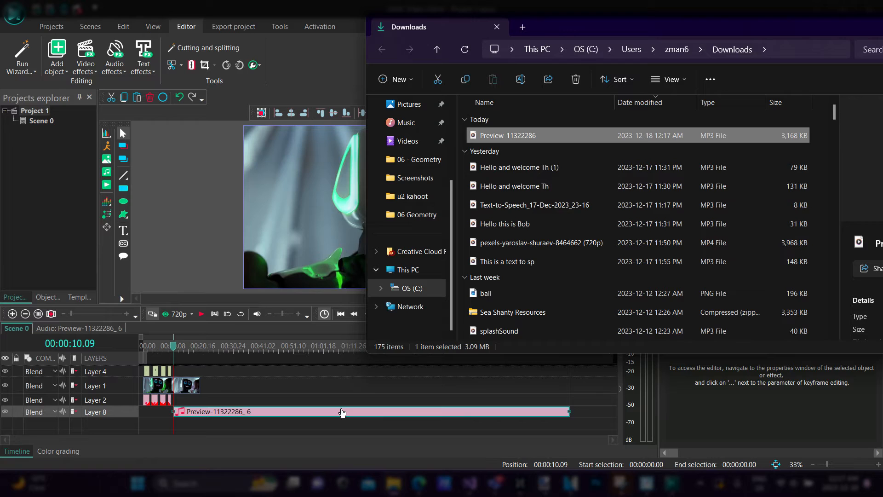
click(252, 415)
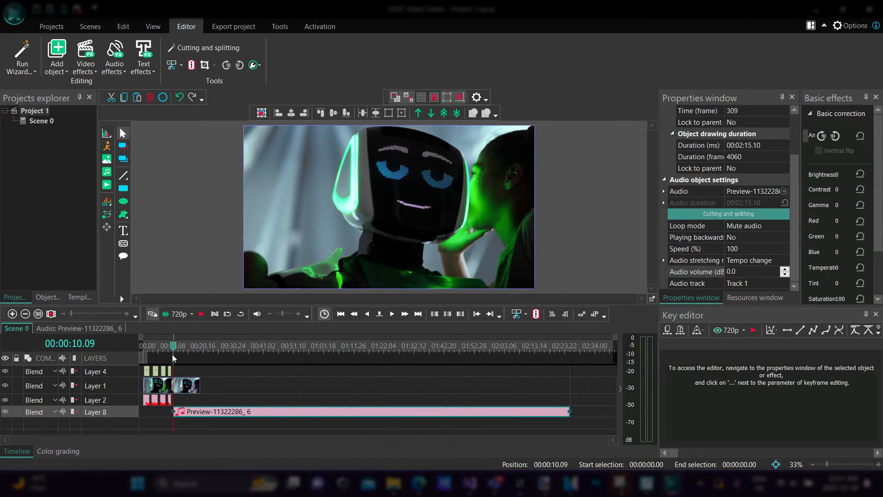
- Look along the timeline past the video's end and move the background music clip to the start of the timeline
drag(175, 352, 350, 351)
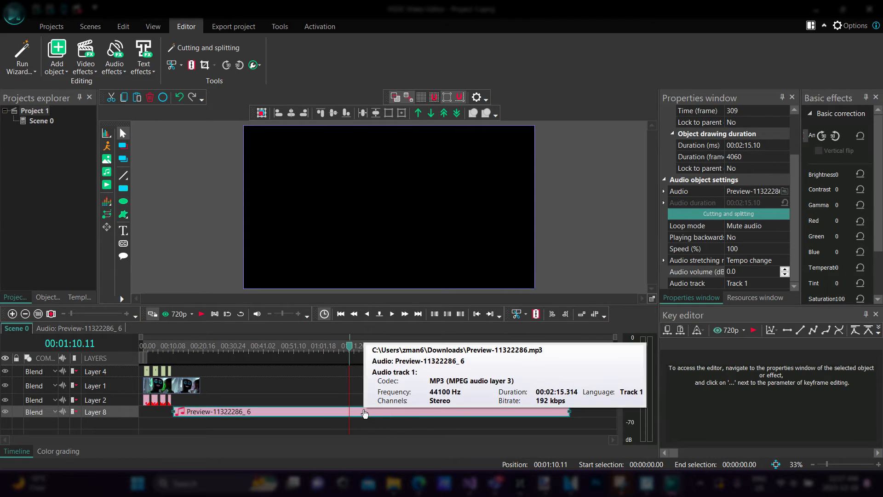
click(309, 355)
drag(310, 356, 173, 354)
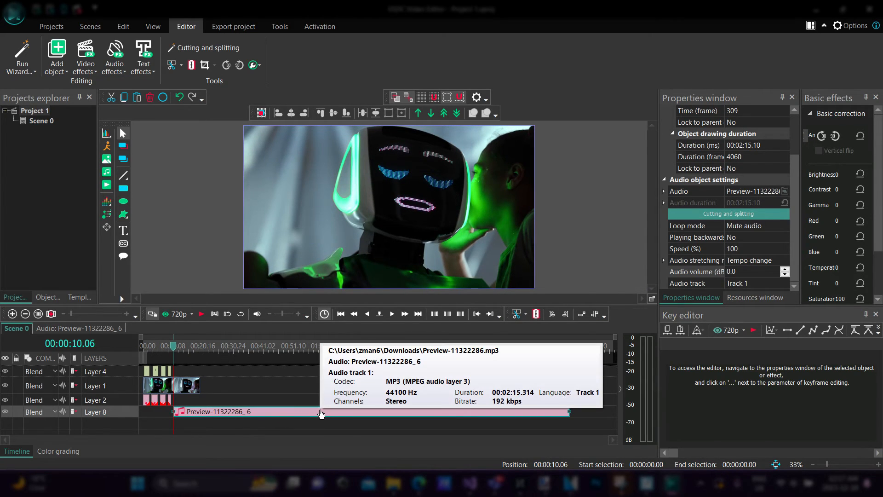
drag(342, 414, 159, 413)
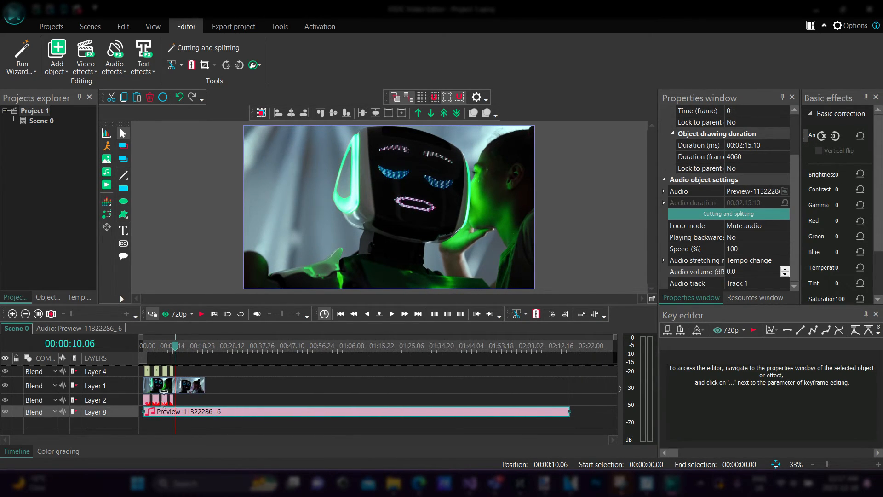
- Split the background music at 00:00:20.16, just past the video's end, and delete the remainder after the cut
drag(179, 352, 142, 354)
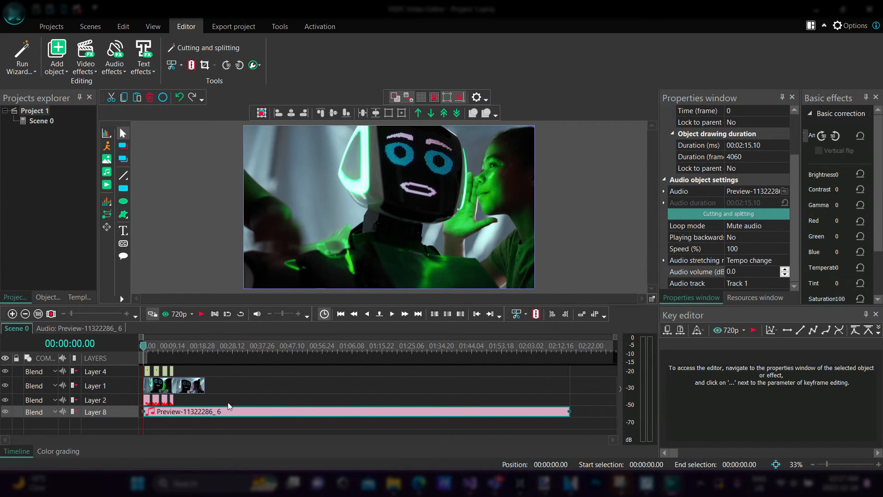
drag(147, 347, 209, 353)
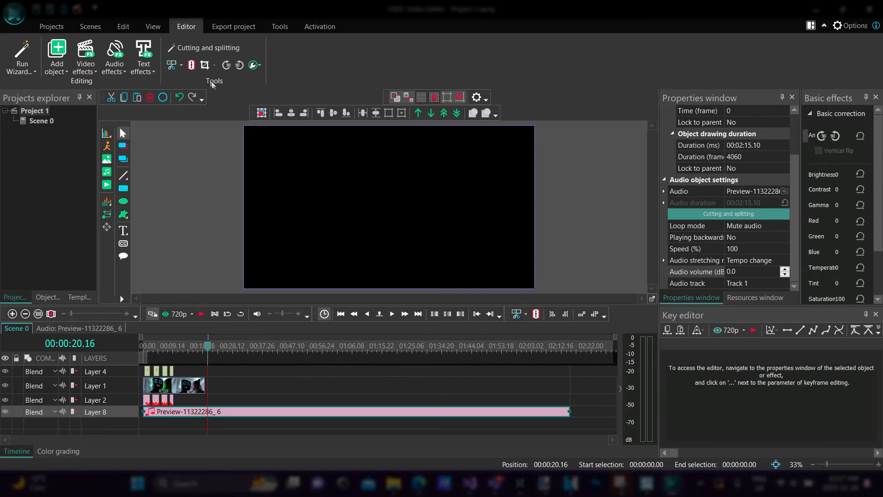
click(195, 65)
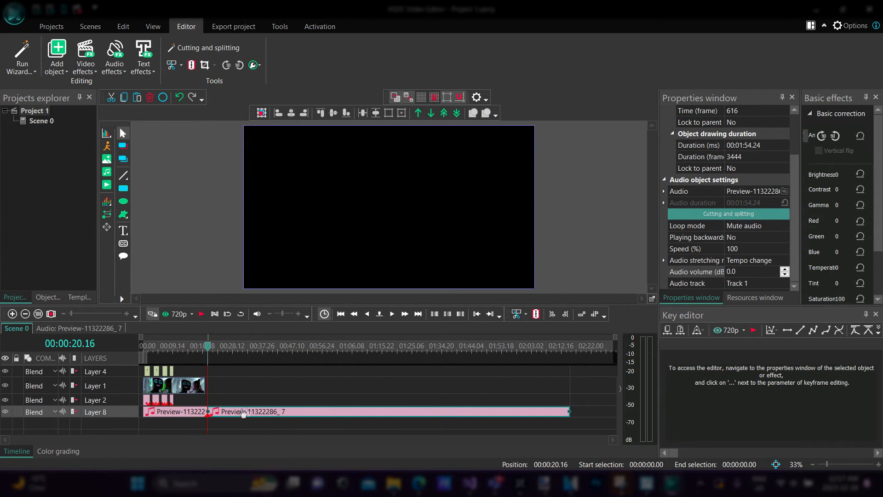
drag(285, 411, 312, 415)
key(ctrl+z)
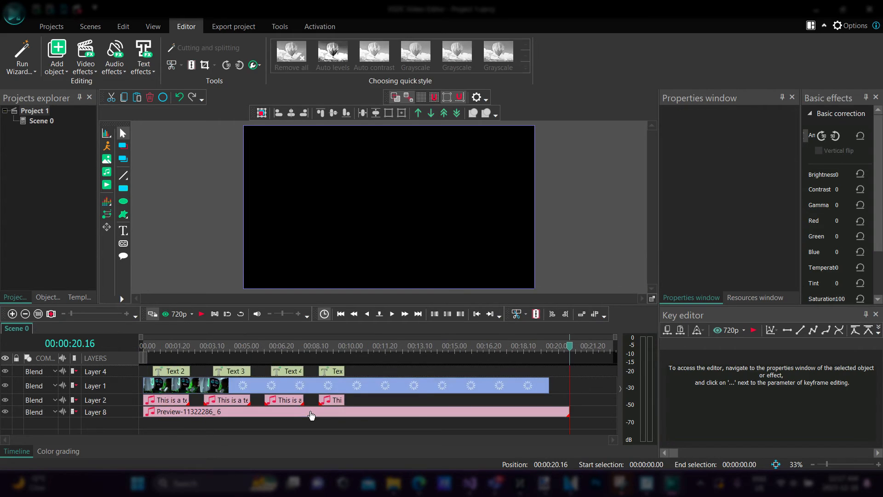
- Play the project from the start to hear the music with the speech, then return the playhead to 00:00:11.03
key(Home)
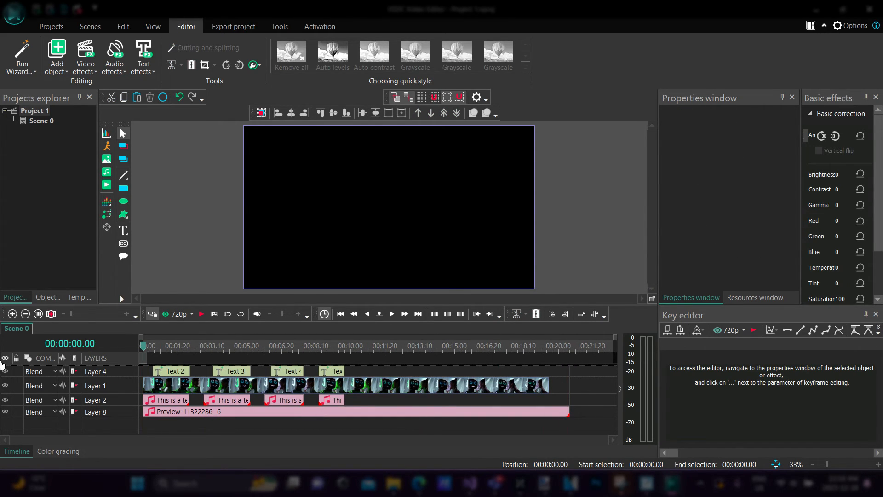
click(201, 415)
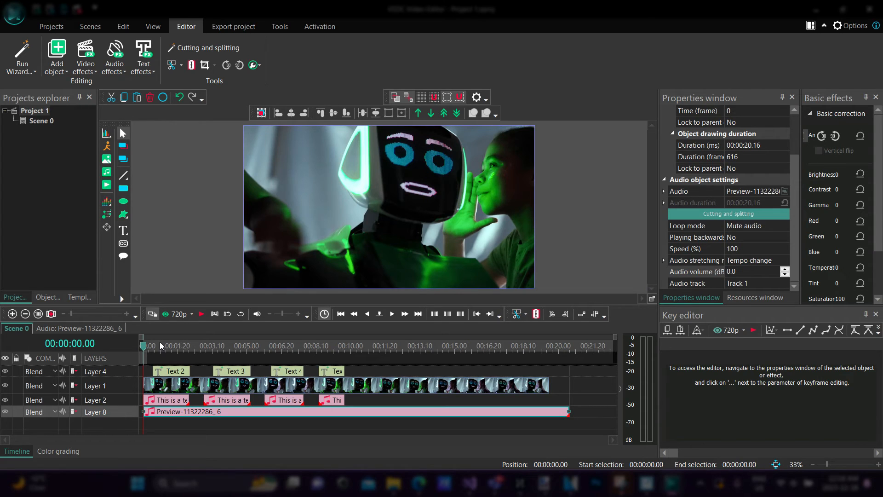
key(space)
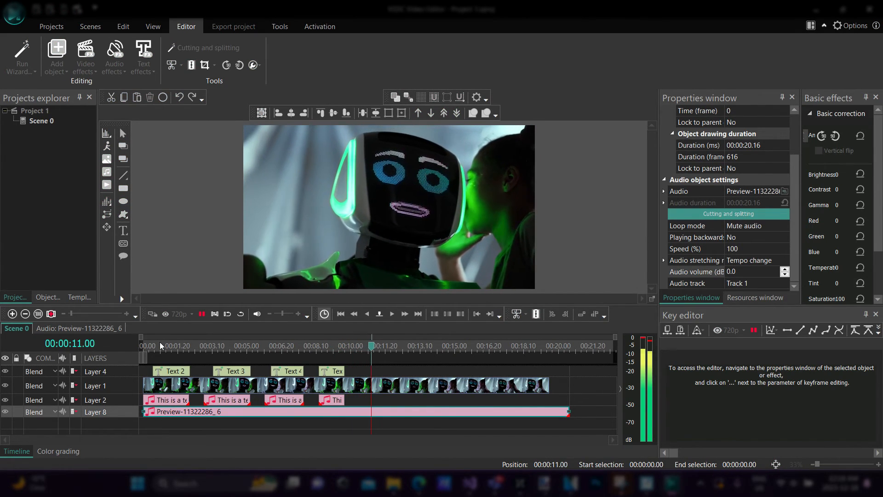
key(space)
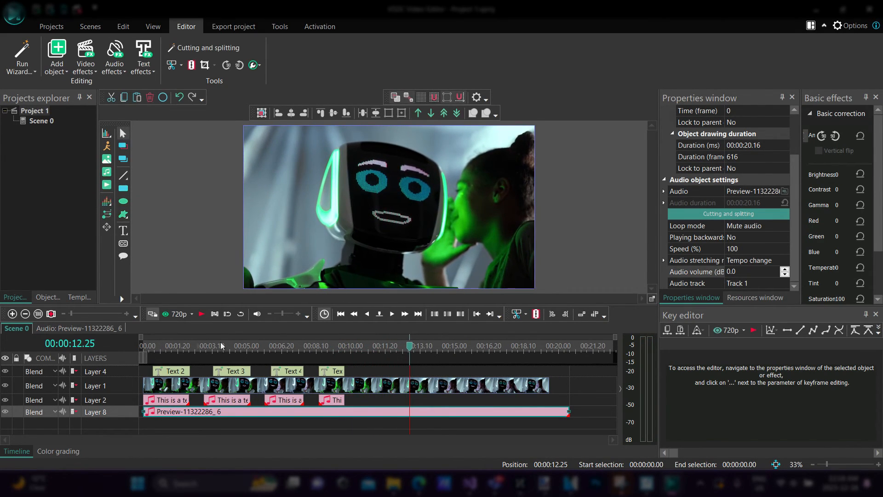
drag(411, 346, 373, 346)
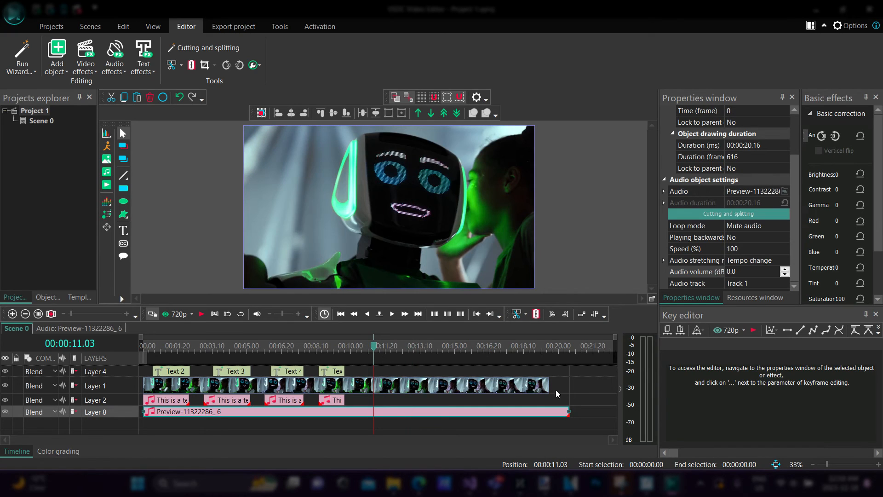
- Check the audio volume of each text-to-speech clip and set the background music's volume to -4.0 dB
click(331, 399)
click(282, 401)
click(237, 402)
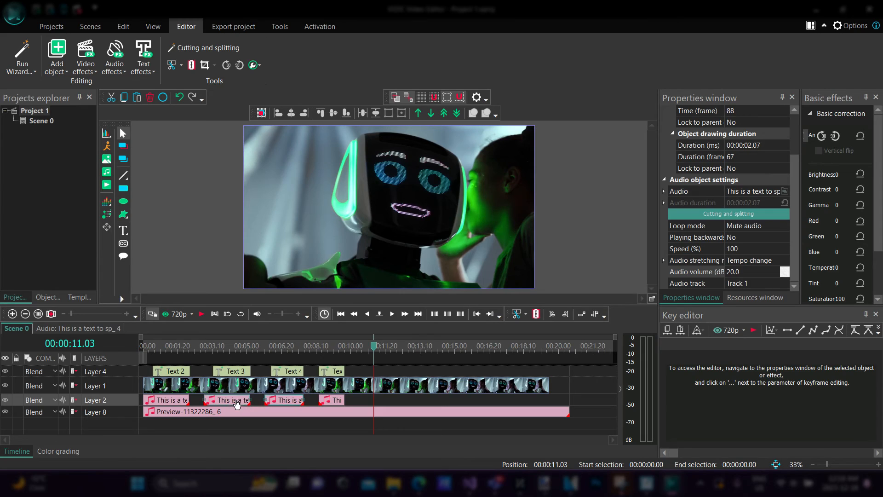
click(170, 400)
click(331, 401)
click(285, 400)
click(233, 401)
click(173, 402)
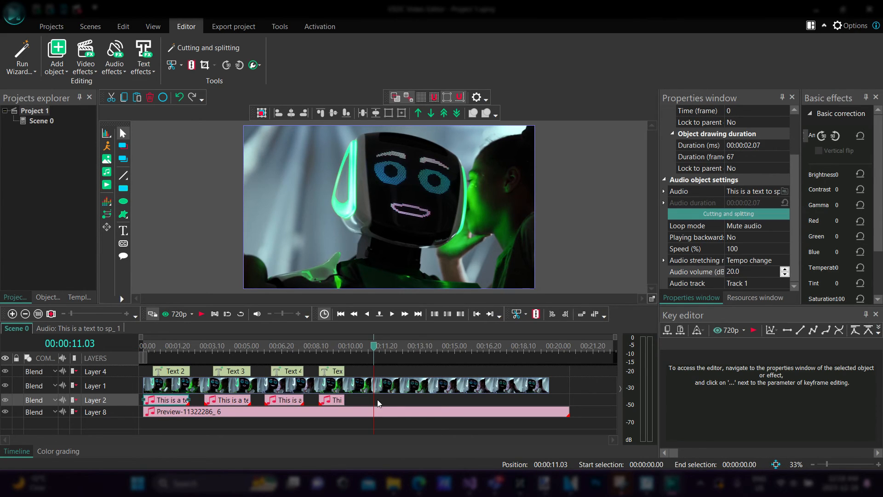
click(340, 413)
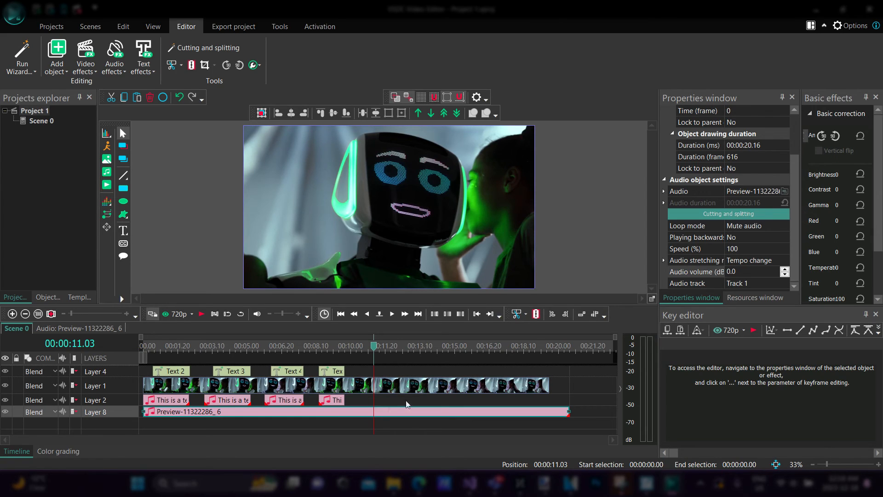
click(785, 275)
- Split the video and the background music at 00:00:11.02 and delete both parts after the cut
drag(376, 354, 374, 354)
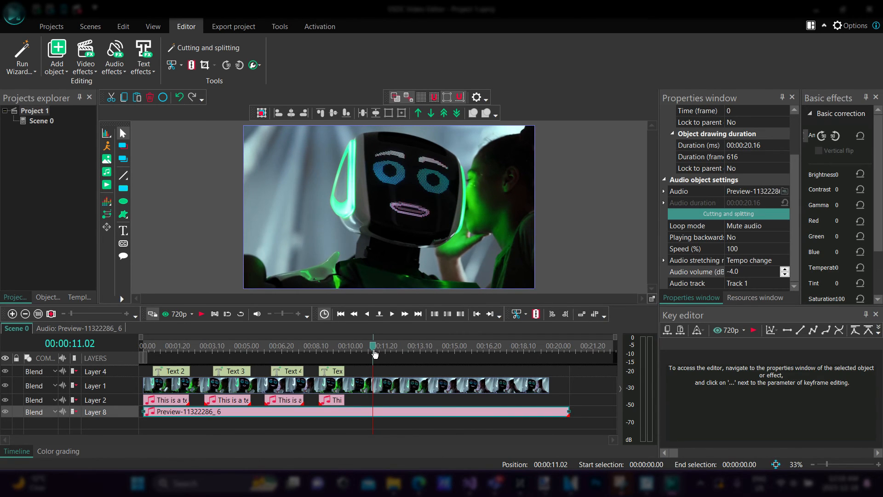
click(375, 388)
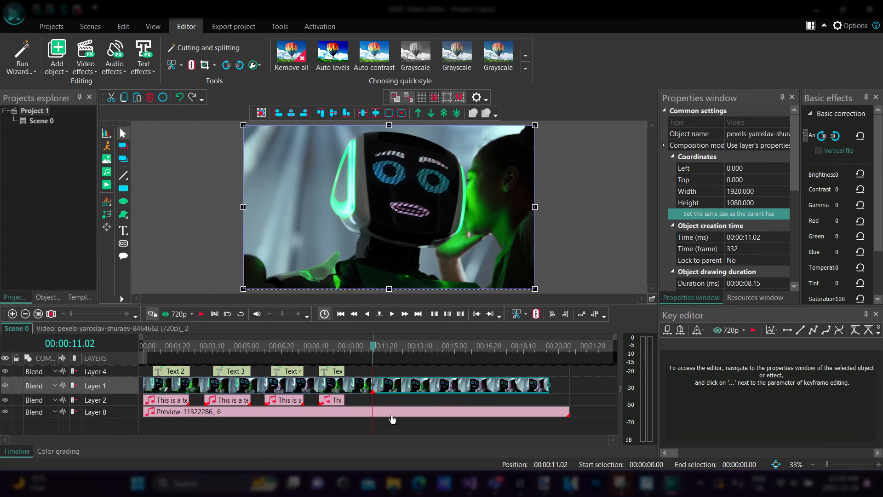
click(376, 416)
click(192, 65)
click(410, 391)
key(Delete)
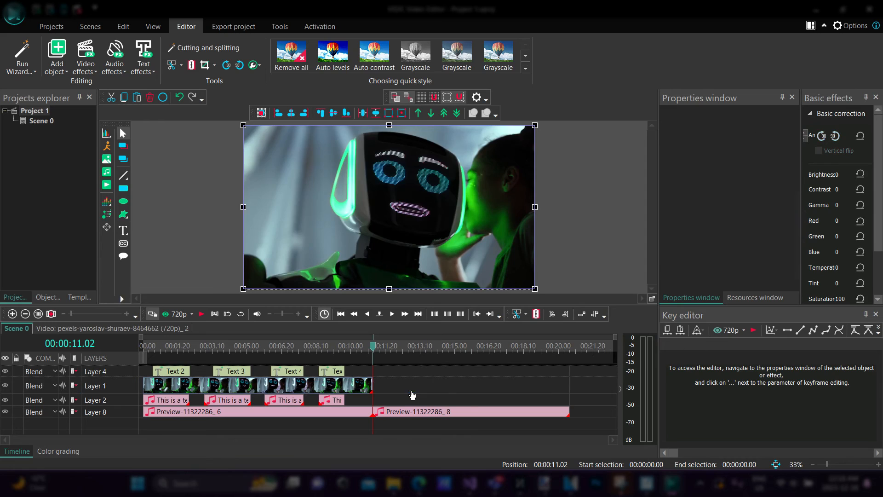
drag(411, 417, 412, 415)
click(412, 416)
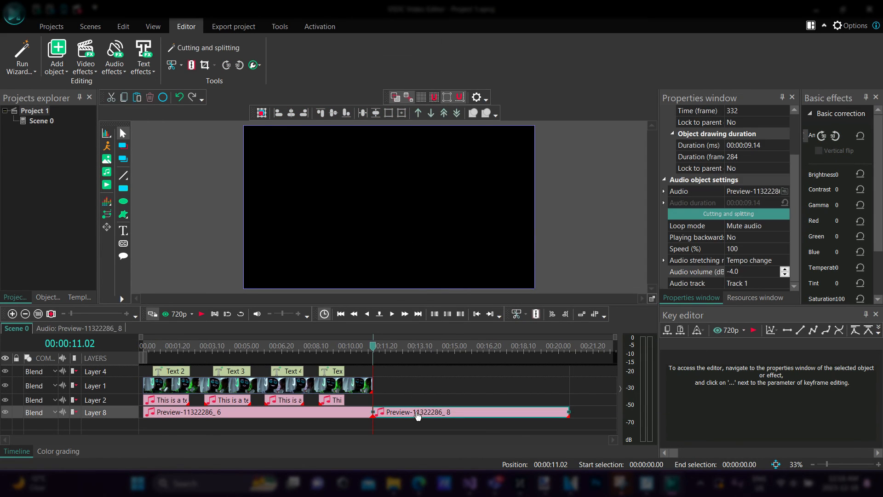
key(Delete)
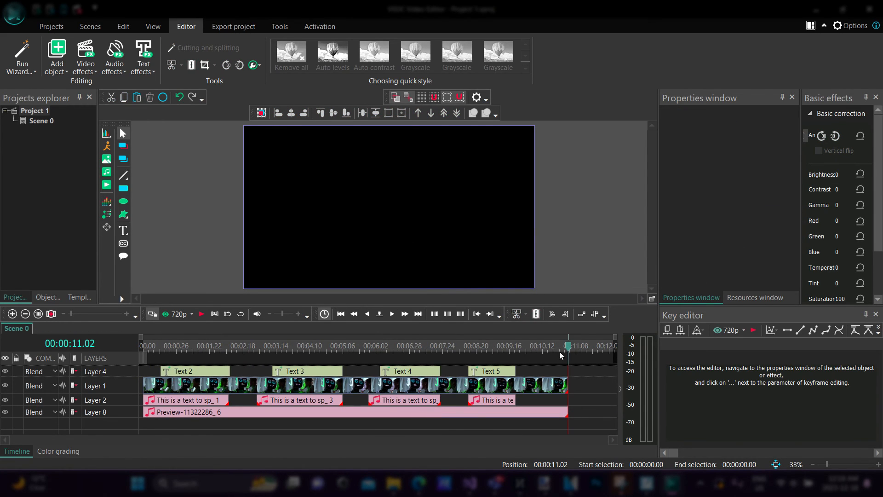
- Play back the trimmed project and move the playhead to 00:00:02.16, between the first two captions
key(space)
drag(454, 348, 243, 353)
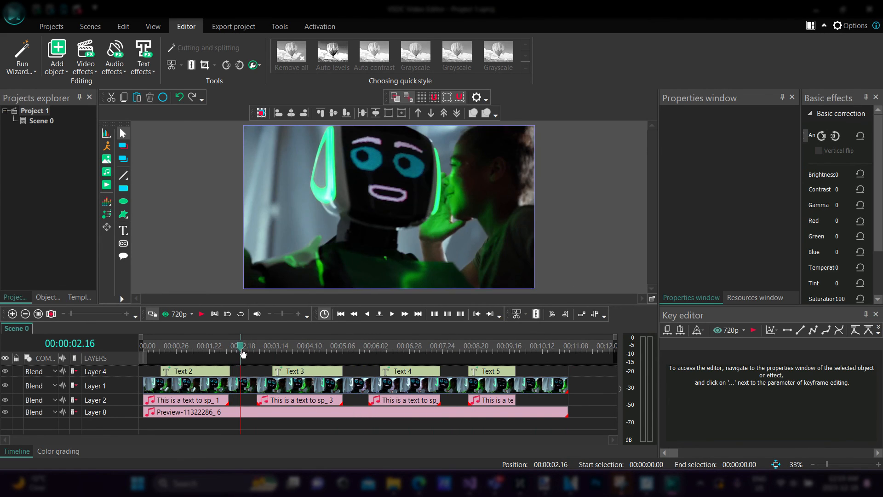